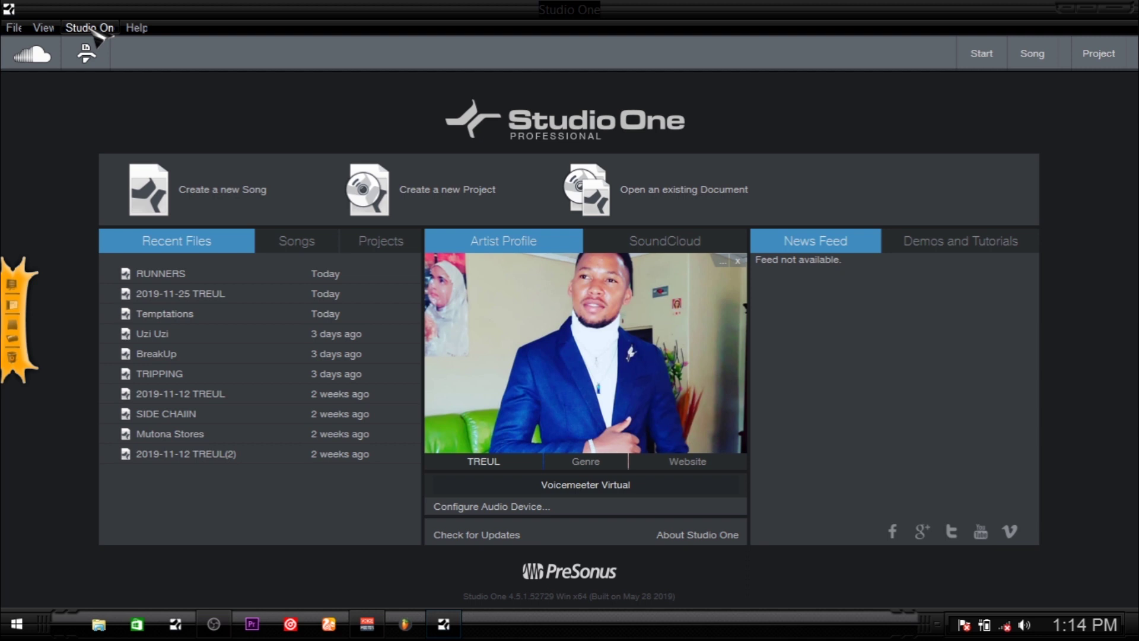
# Open the Options window at Locations > VST Plug-Ins
pyautogui.click(90, 29)
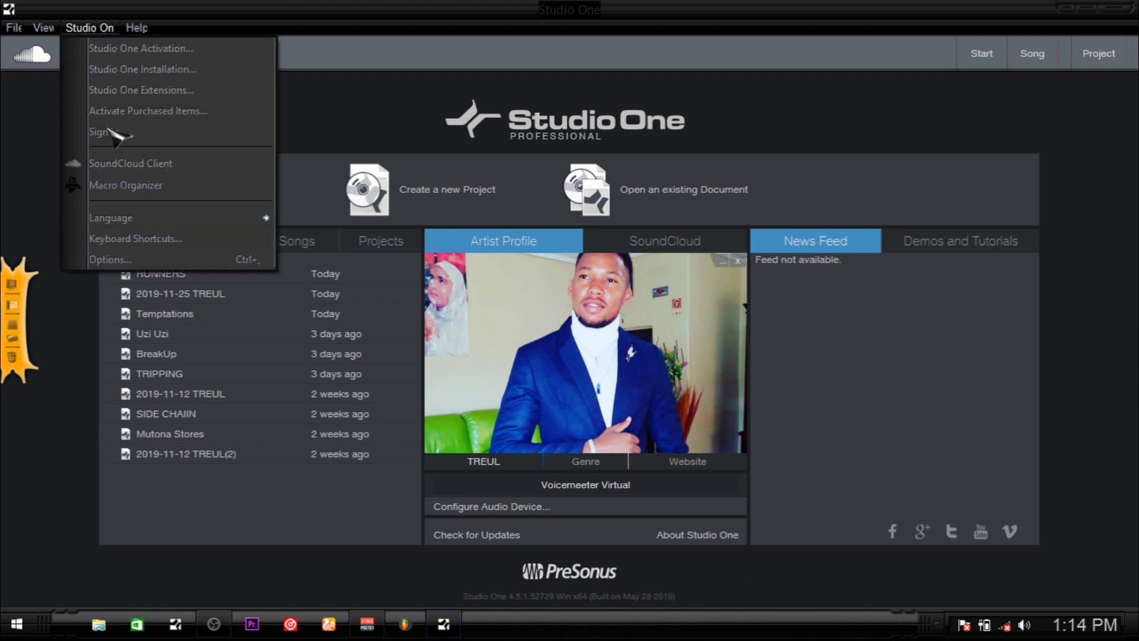
pyautogui.click(162, 263)
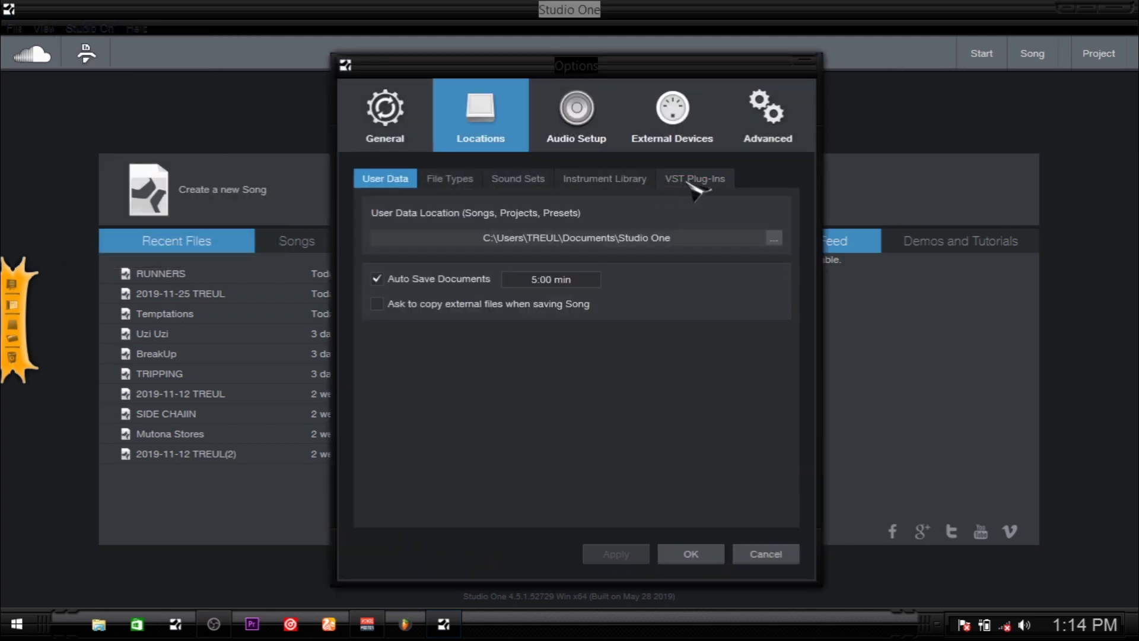
pyautogui.click(690, 182)
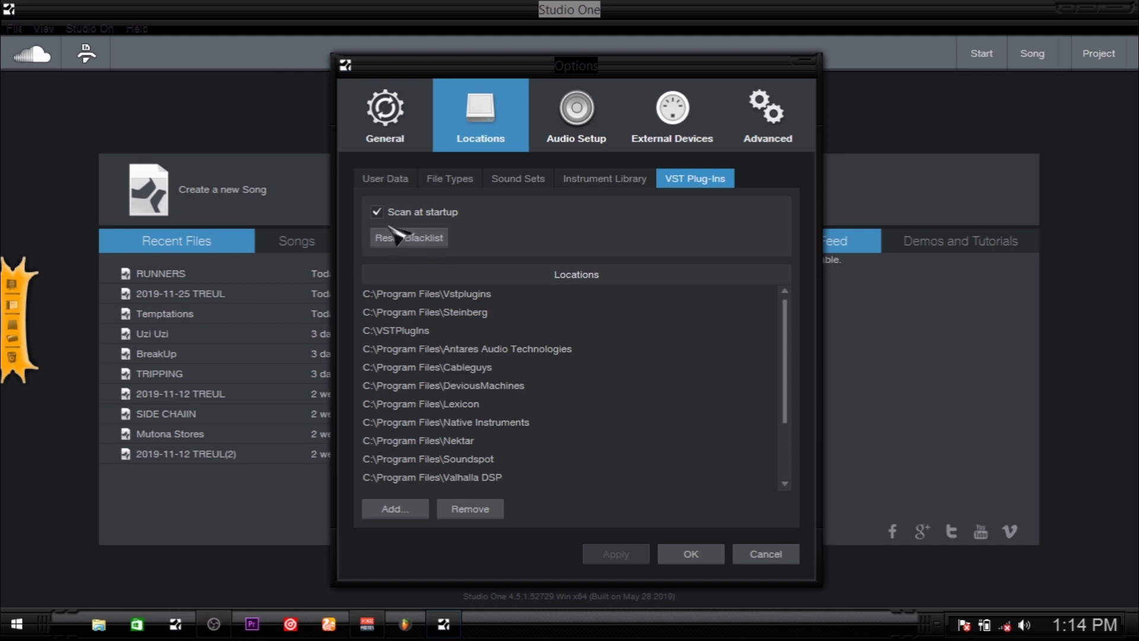
# Toggle Scan at startup off and back on, leaving it enabled
pyautogui.click(378, 211)
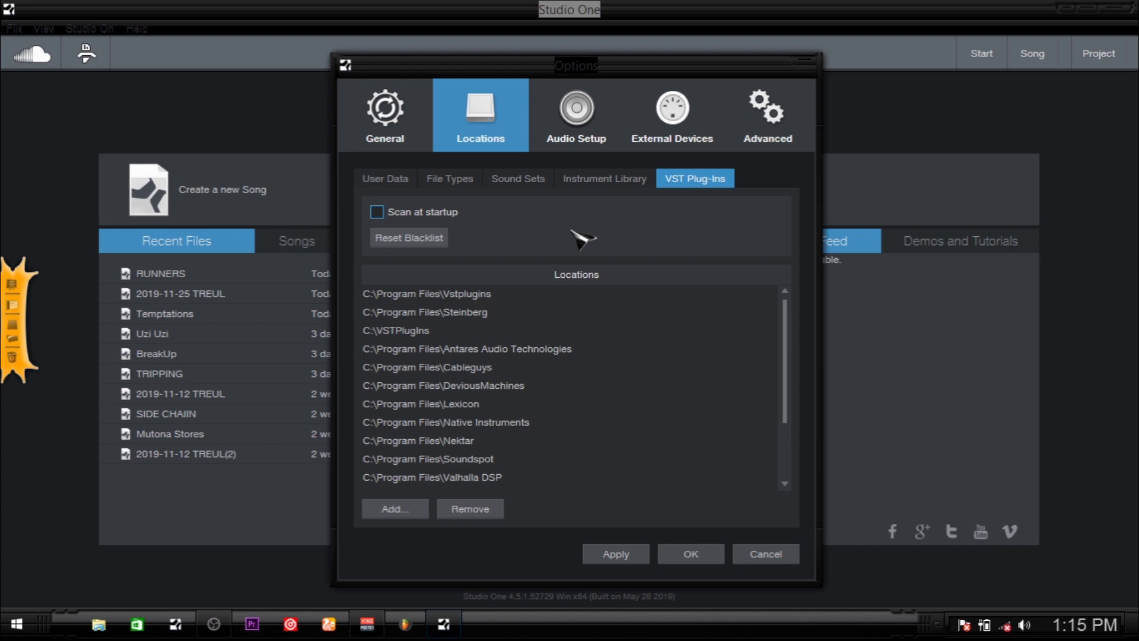
pyautogui.click(377, 212)
pyautogui.scroll(-2, 688, 356)
pyautogui.scroll(2, 692, 369)
pyautogui.scroll(-1, 695, 372)
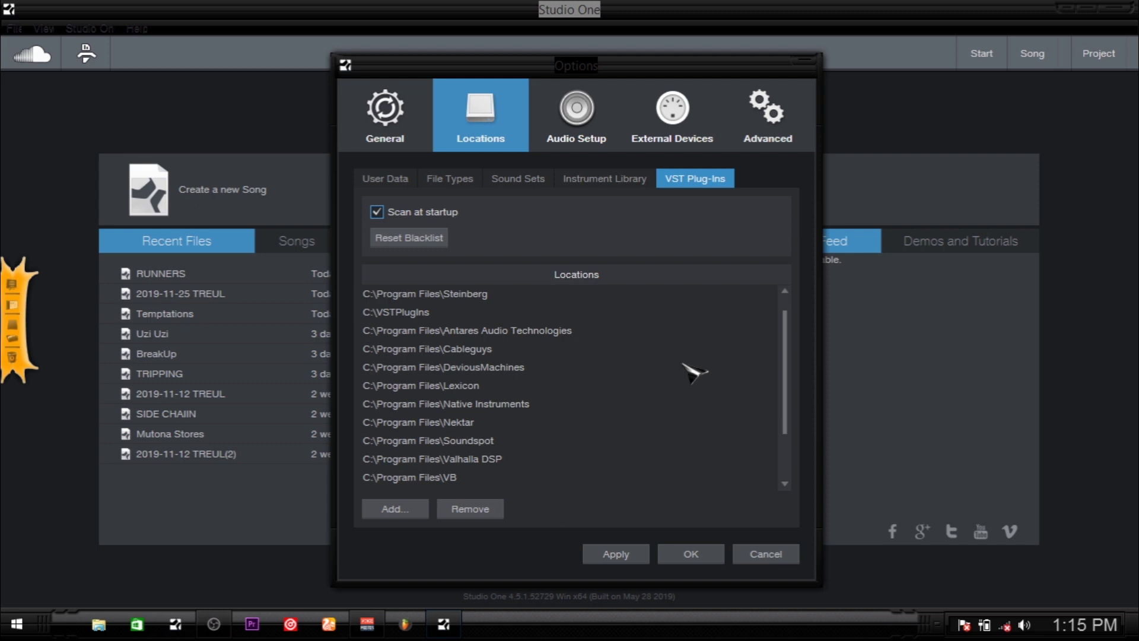
# Add C:\Program Files\Steinberg as a new VST plug-in folder location
pyautogui.click(407, 512)
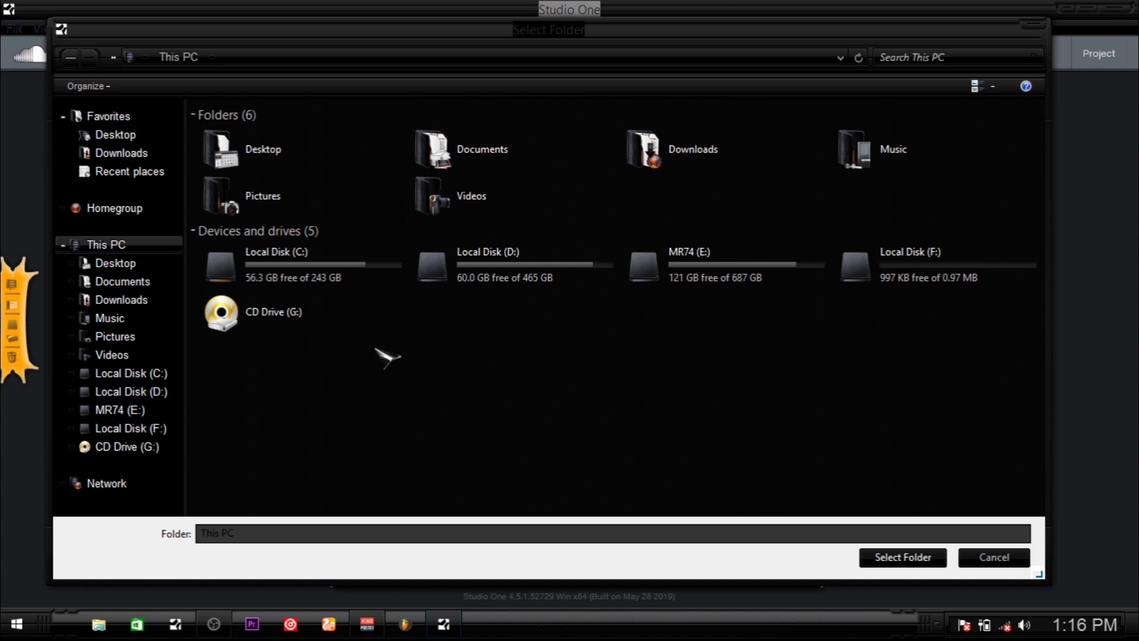
pyautogui.doubleClick(362, 277)
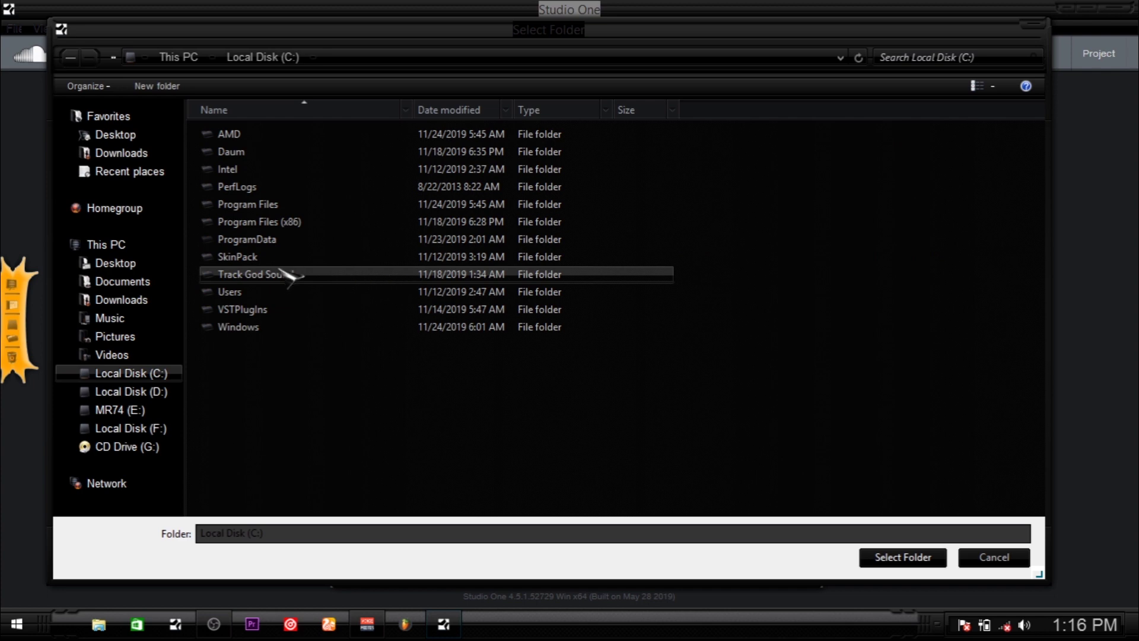
pyautogui.click(258, 312)
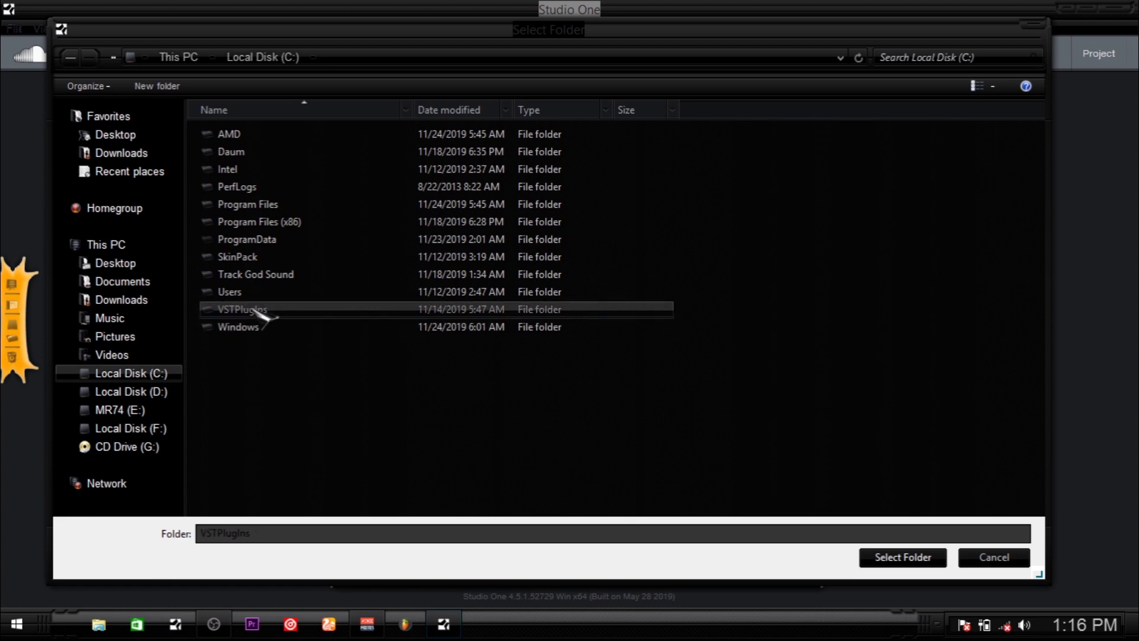
pyautogui.doubleClick(270, 205)
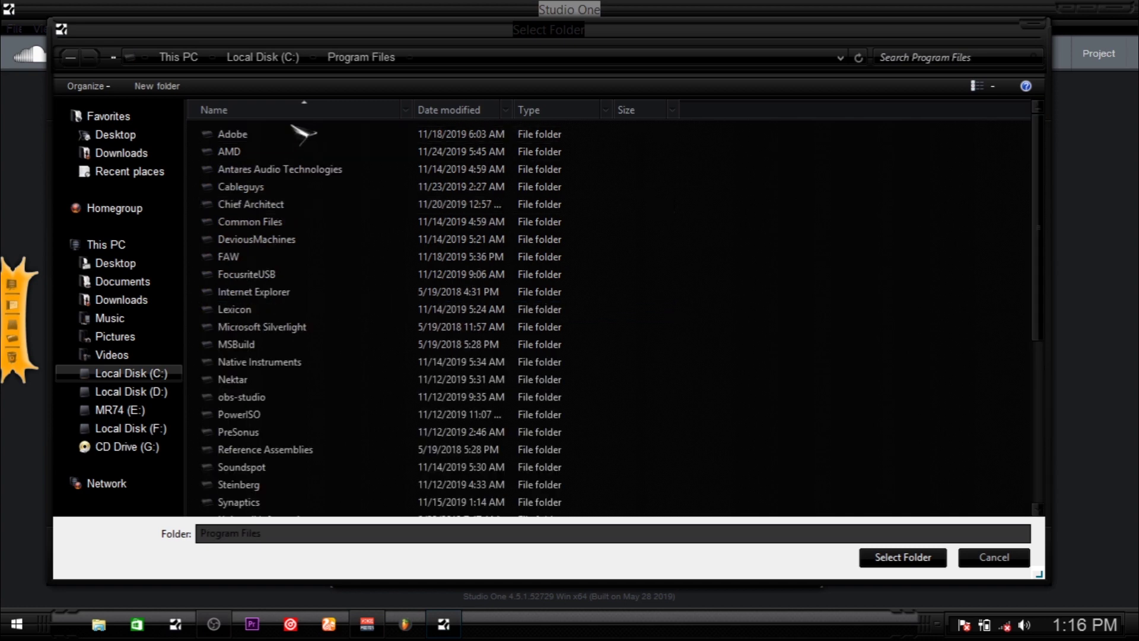
pyautogui.scroll(-2, 401, 261)
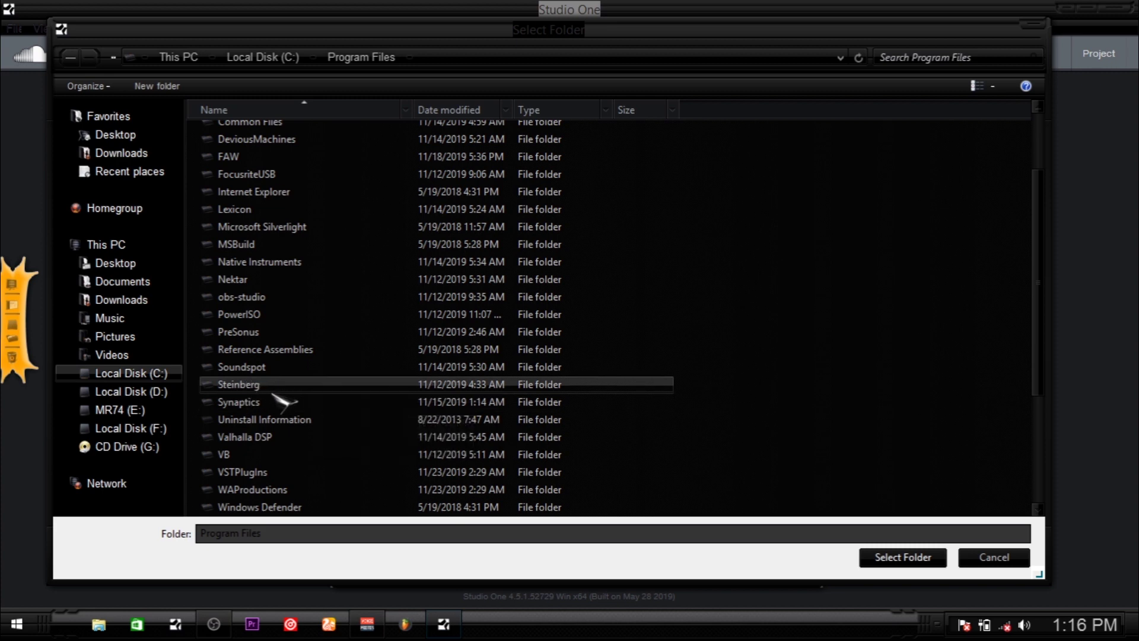
pyautogui.click(256, 386)
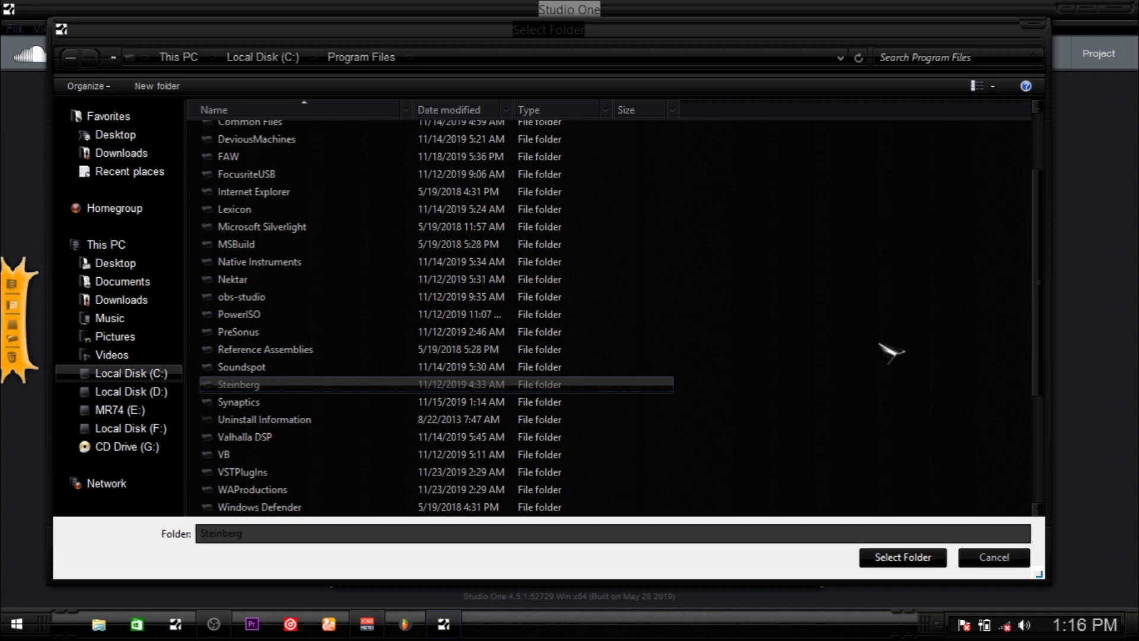
pyautogui.scroll(-2, 712, 370)
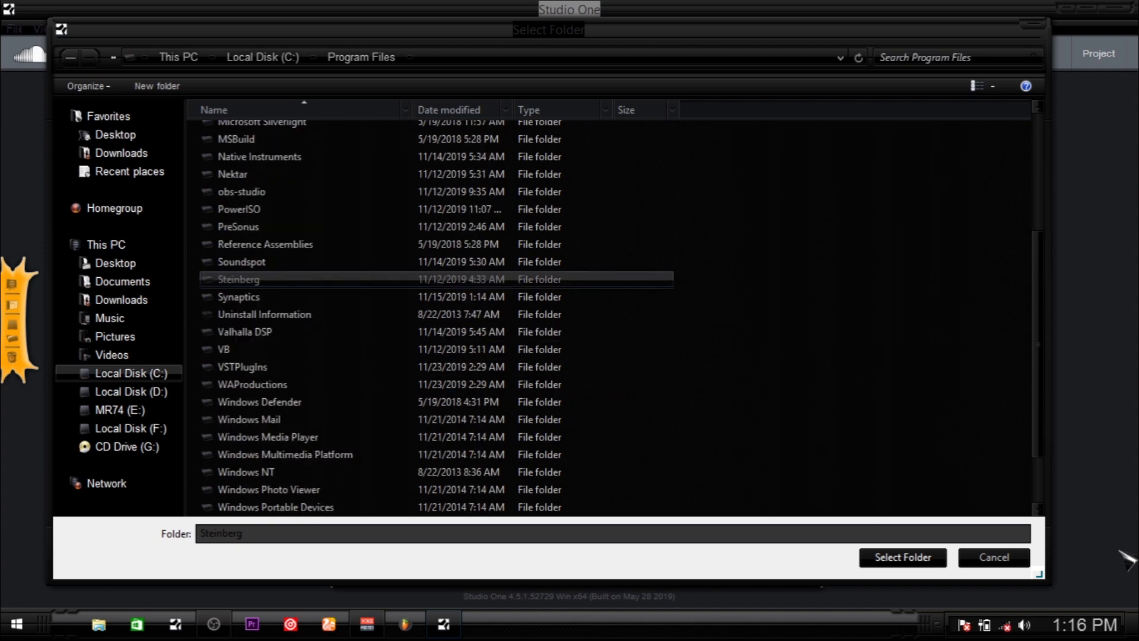
pyautogui.click(911, 561)
# Select the C:\Program Files\Steinberg entry, apply the location changes and close Options
pyautogui.scroll(-3, 653, 400)
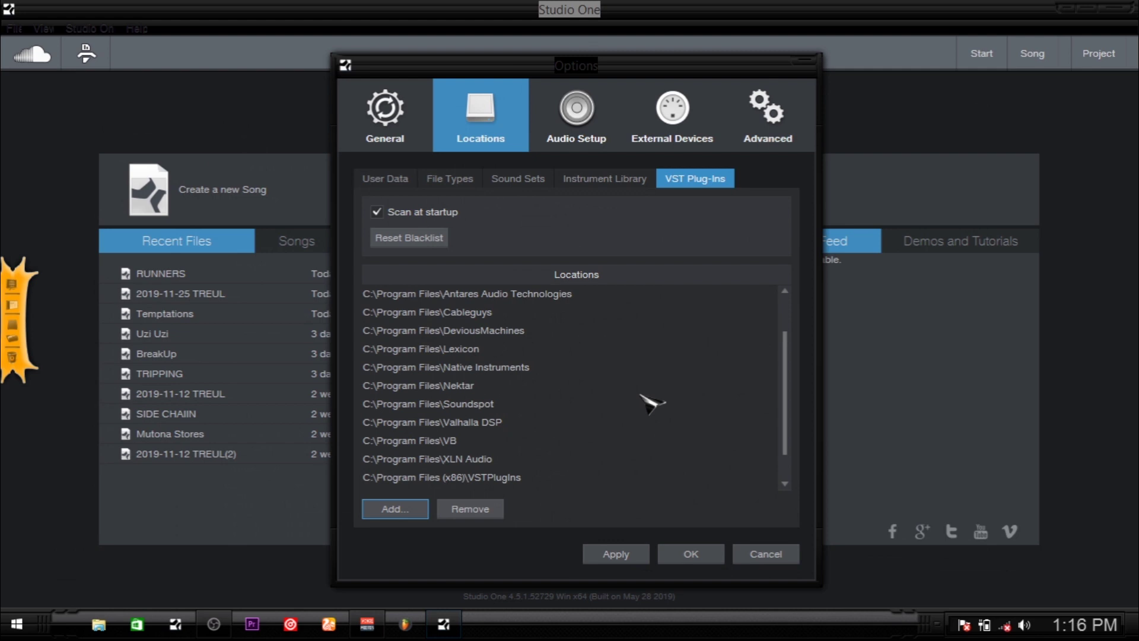
pyautogui.scroll(2, 651, 404)
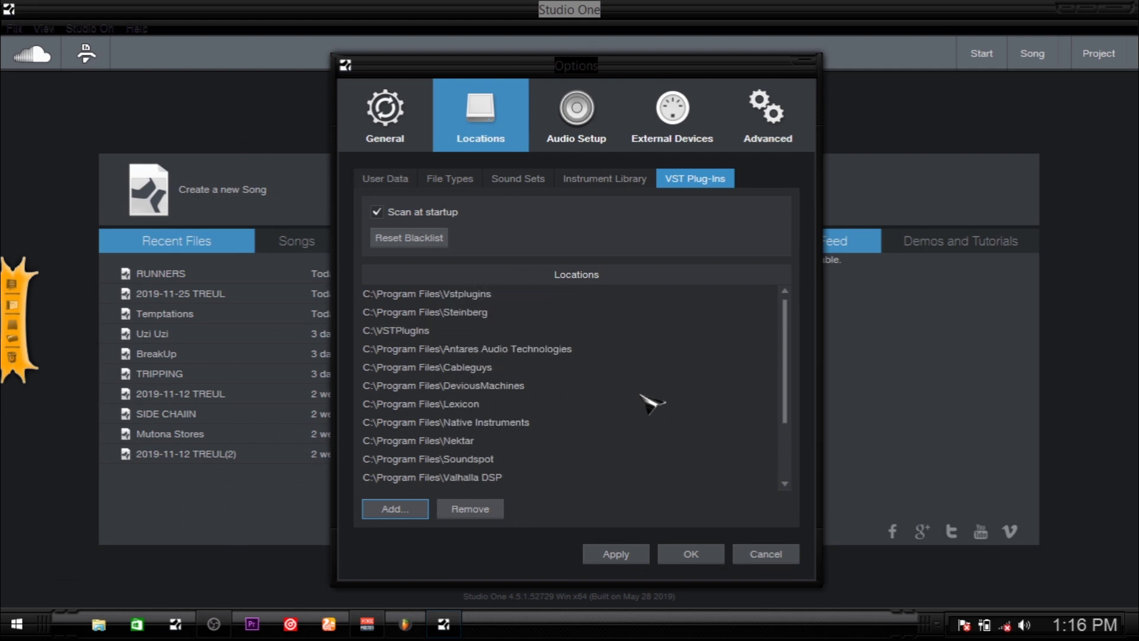
pyautogui.scroll(-2, 652, 404)
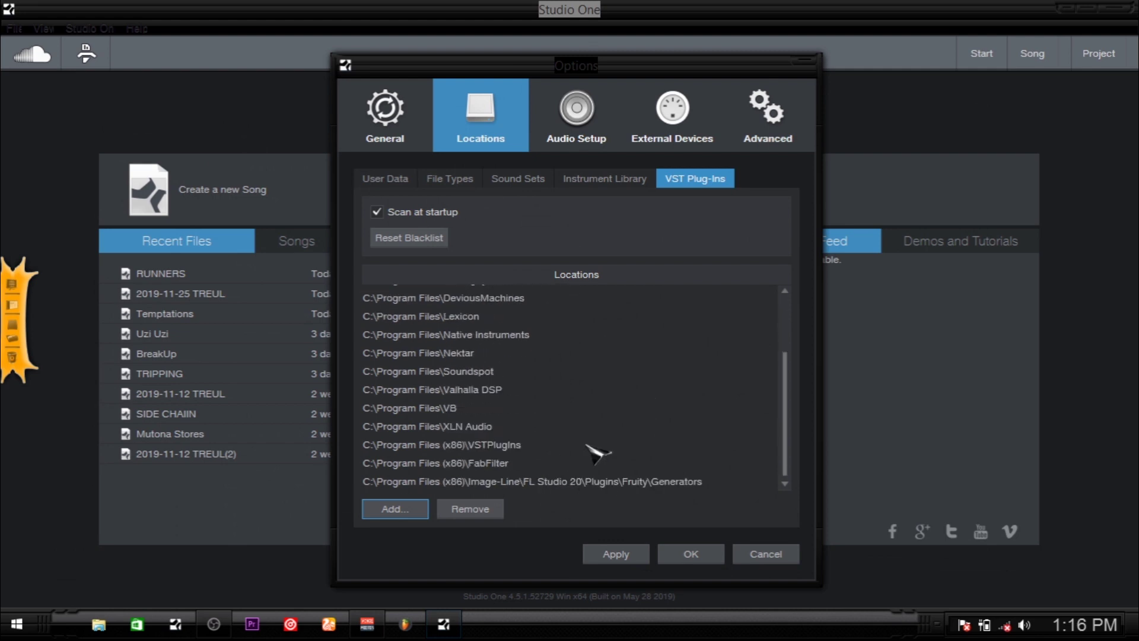
pyautogui.scroll(2, 598, 454)
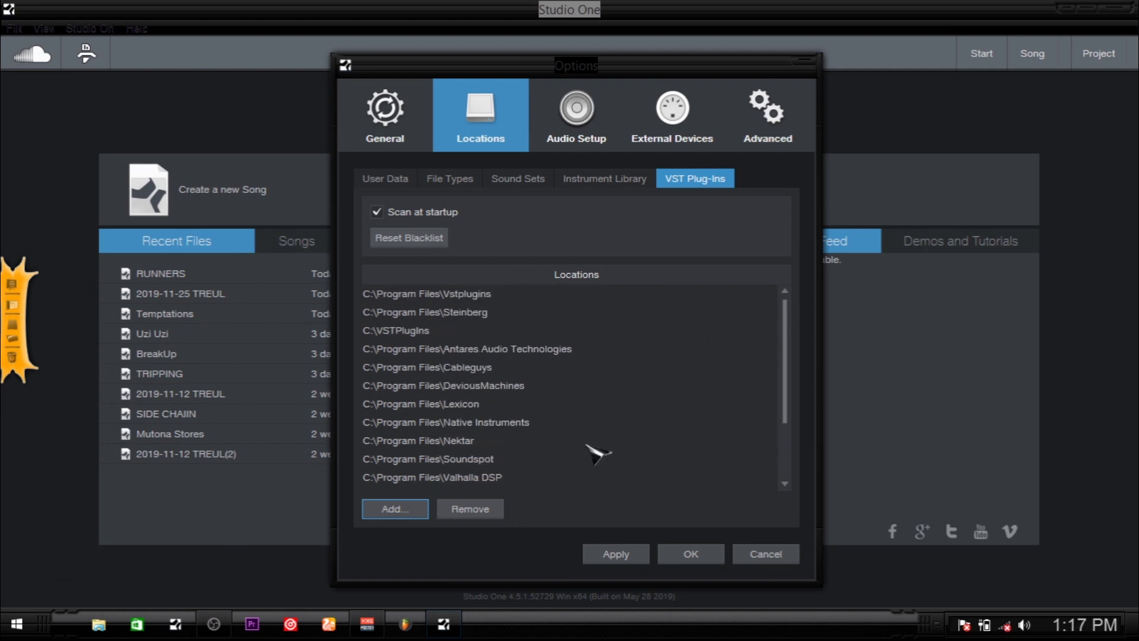
pyautogui.click(462, 314)
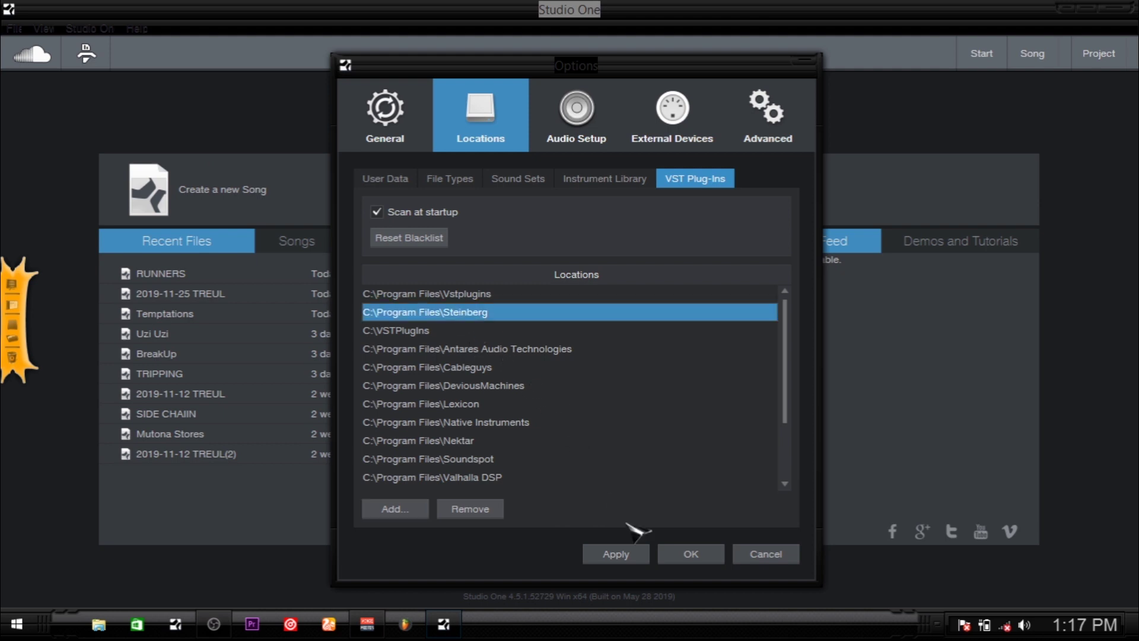
pyautogui.click(629, 558)
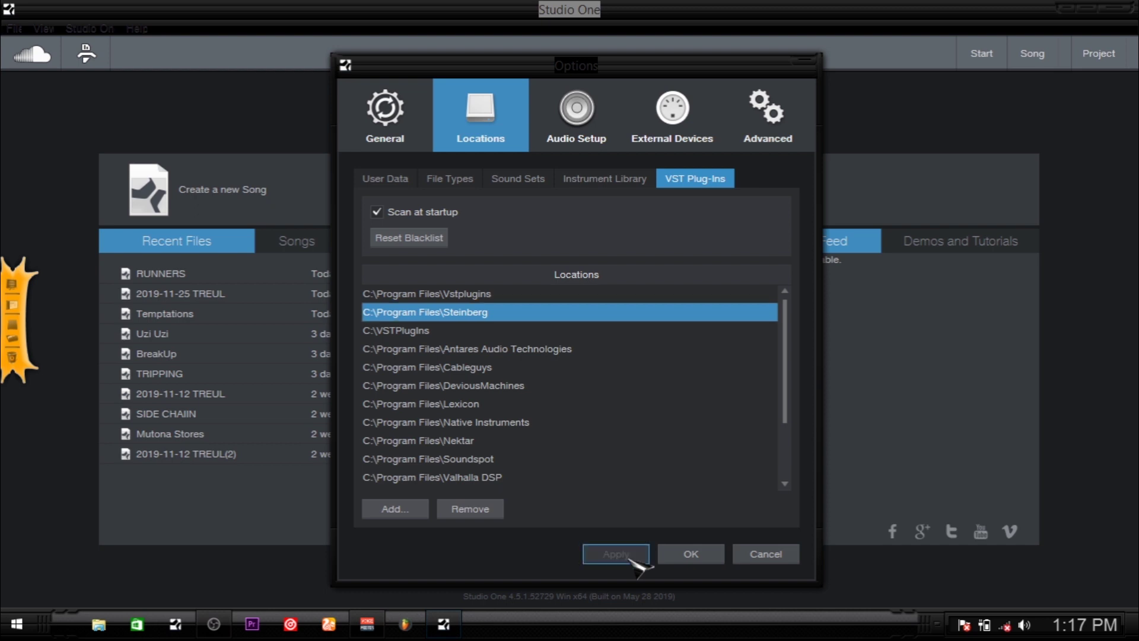
pyautogui.click(691, 555)
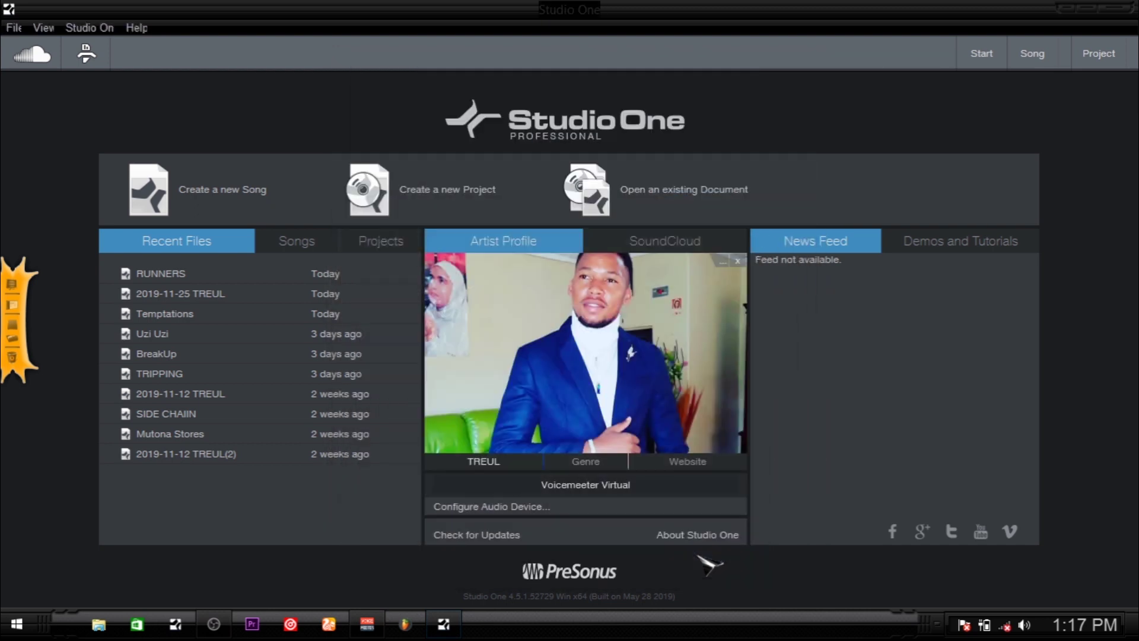
# Reopen Options, turn off Scan at startup and apply the change
pyautogui.click(89, 27)
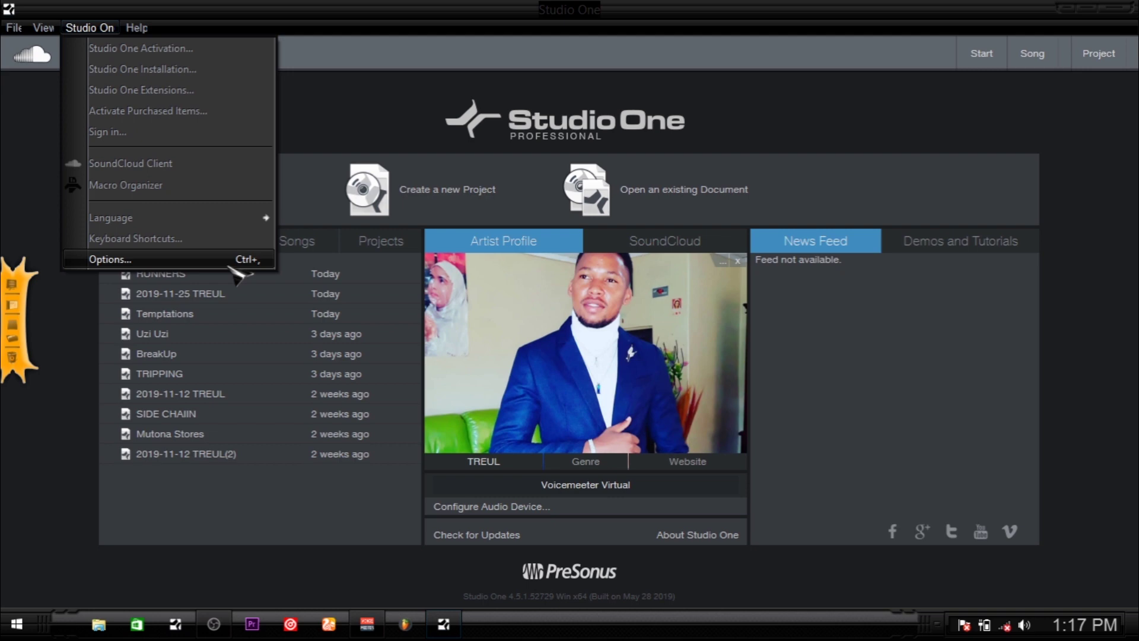
pyautogui.click(111, 259)
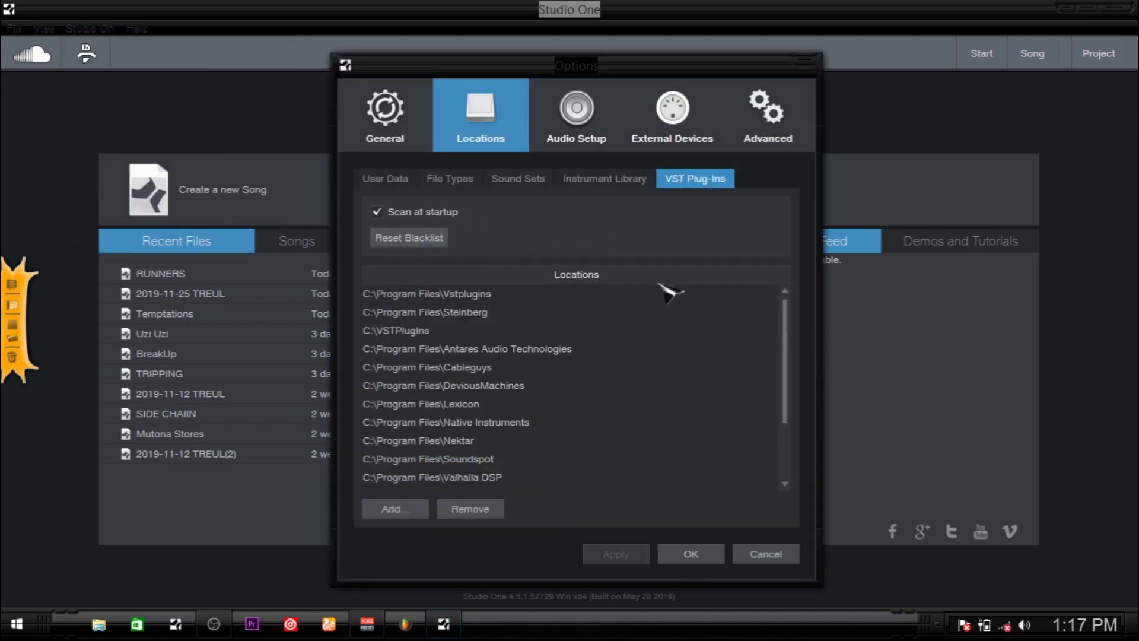
pyautogui.click(377, 212)
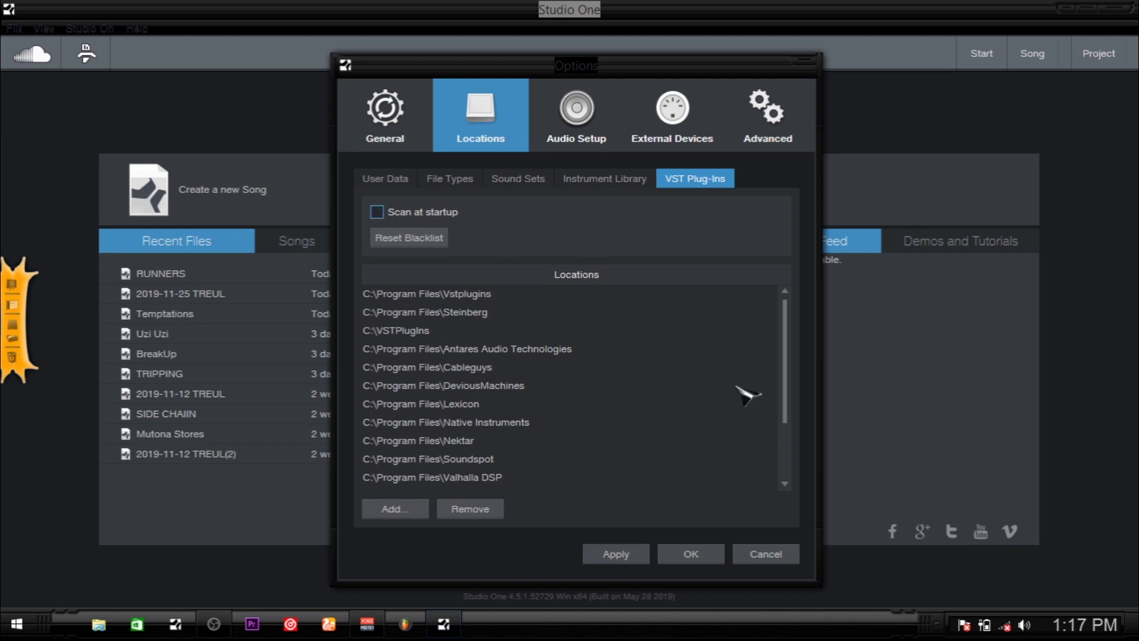
pyautogui.click(623, 550)
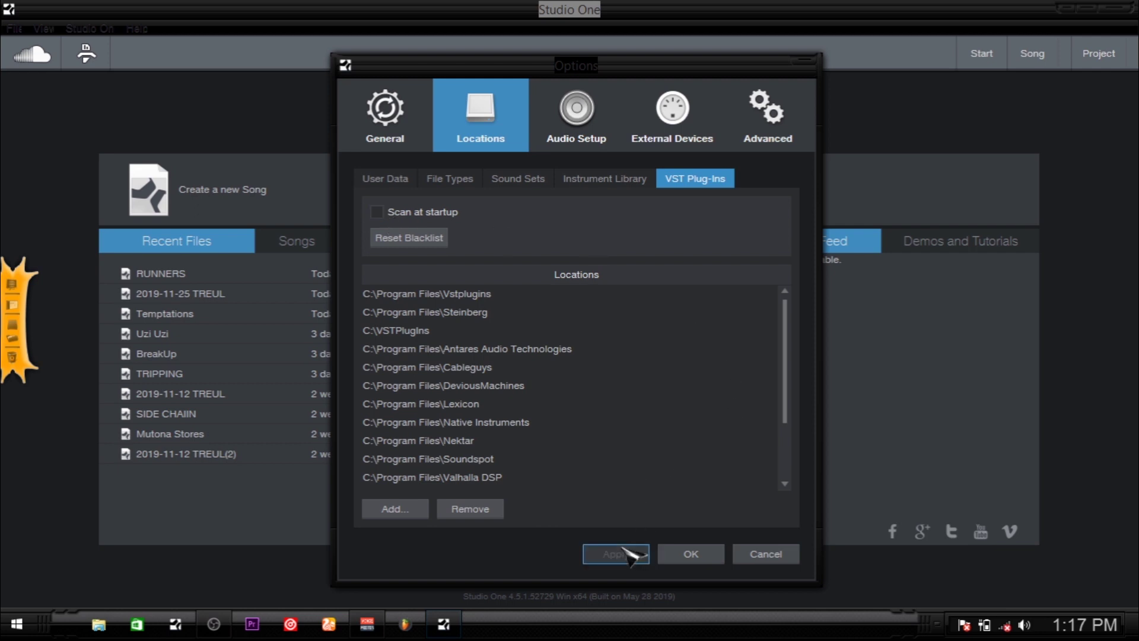
# Close Options and create a new Empty Song with default settings (44.1 kHz, 24-bit, 100 BPM)
pyautogui.click(691, 555)
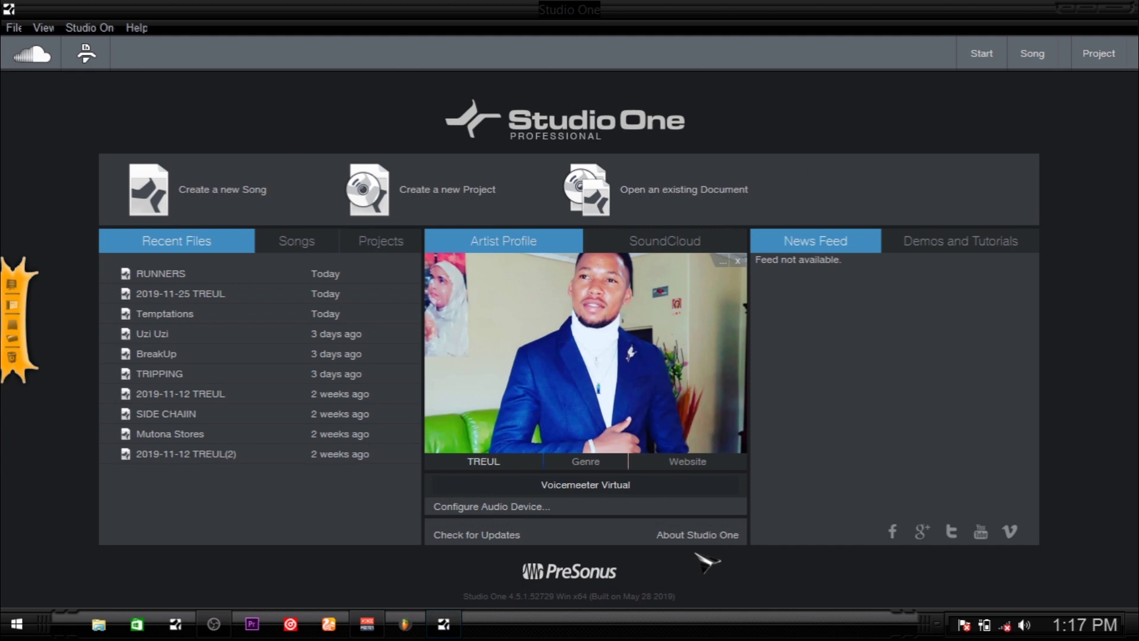
pyautogui.hotkey('ctrl', 'n')
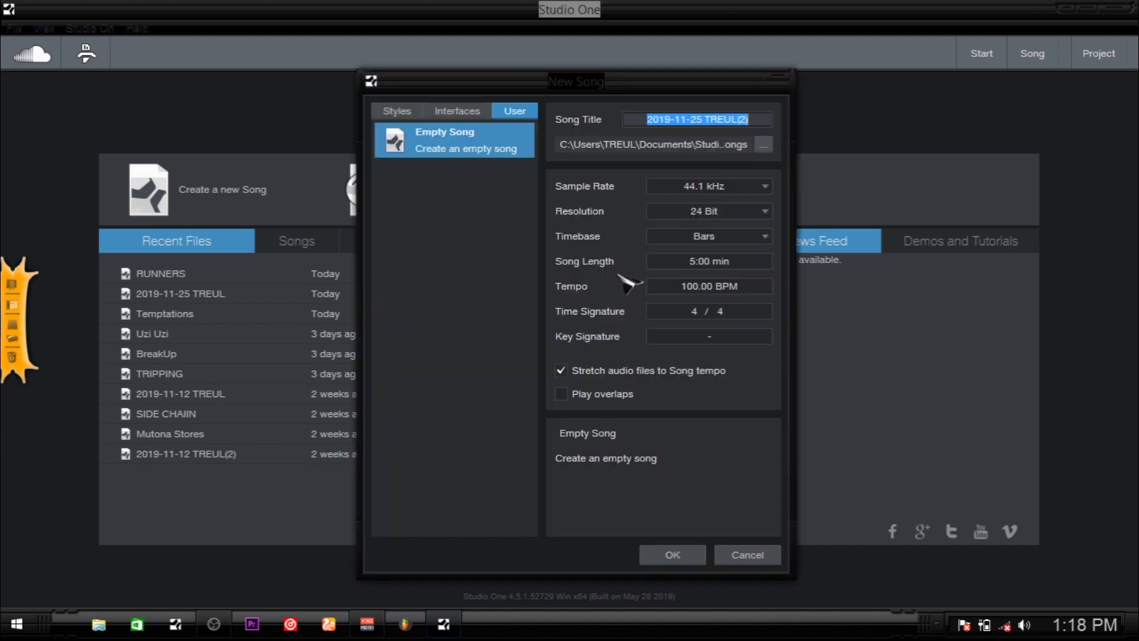
pyautogui.click(673, 556)
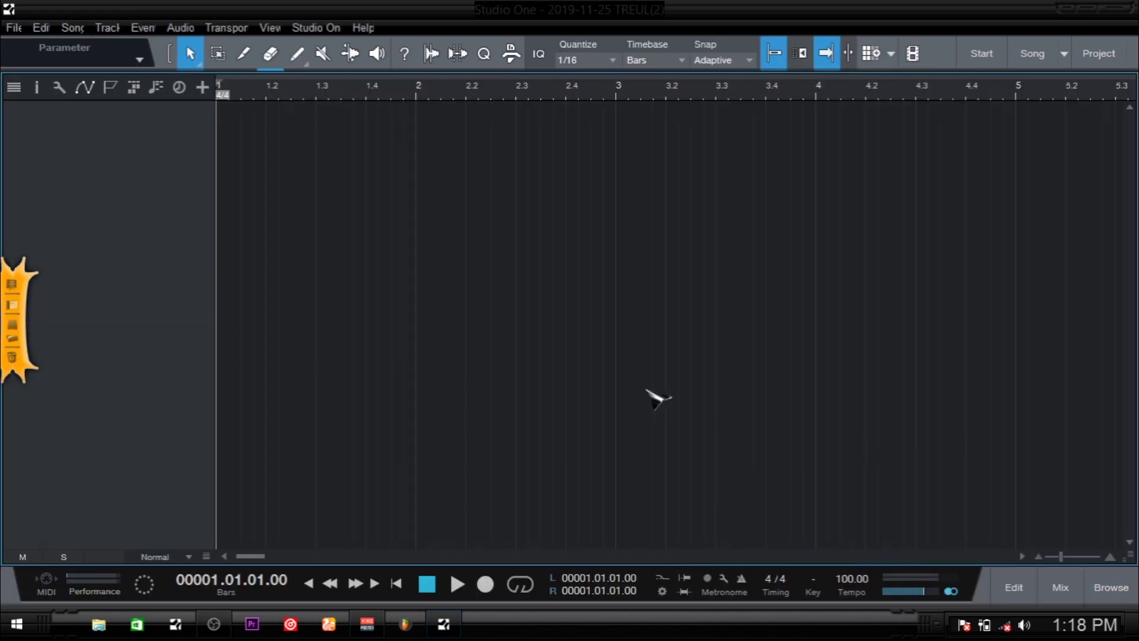
# In the browser's Instruments list, try sorting by Vendor, Type, then back to Flat
pyautogui.click(1111, 587)
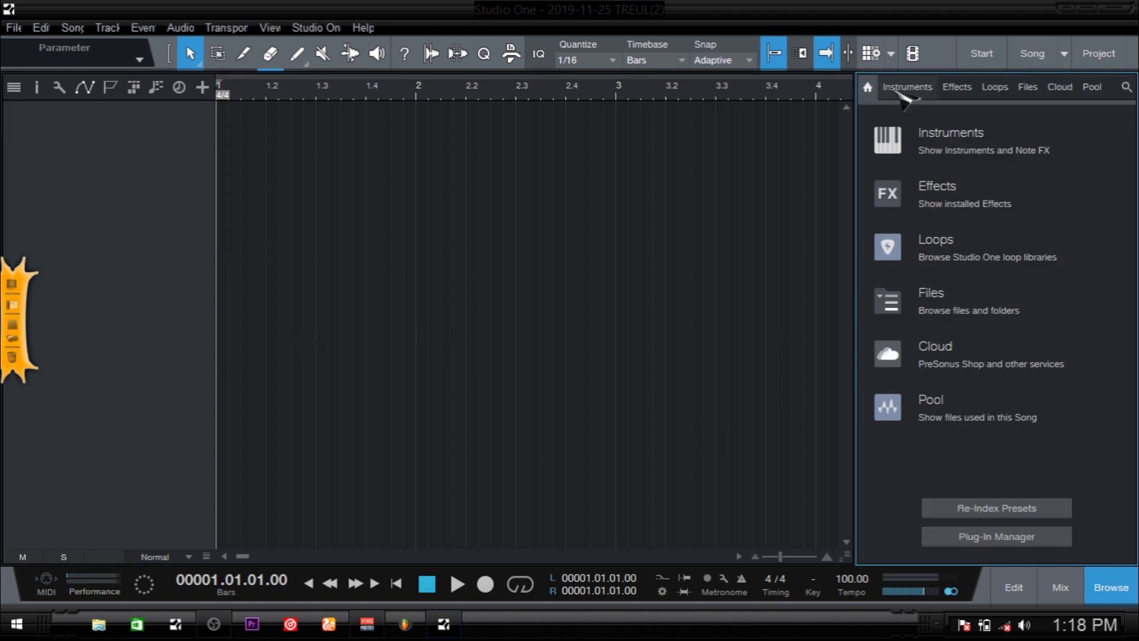
pyautogui.click(905, 89)
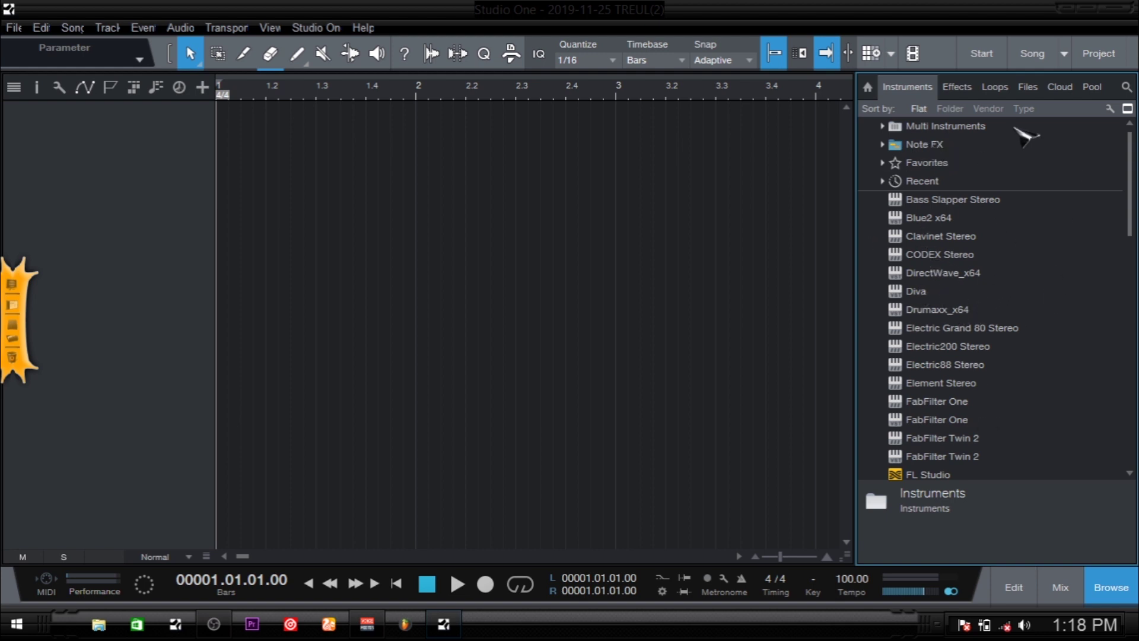
pyautogui.click(1000, 109)
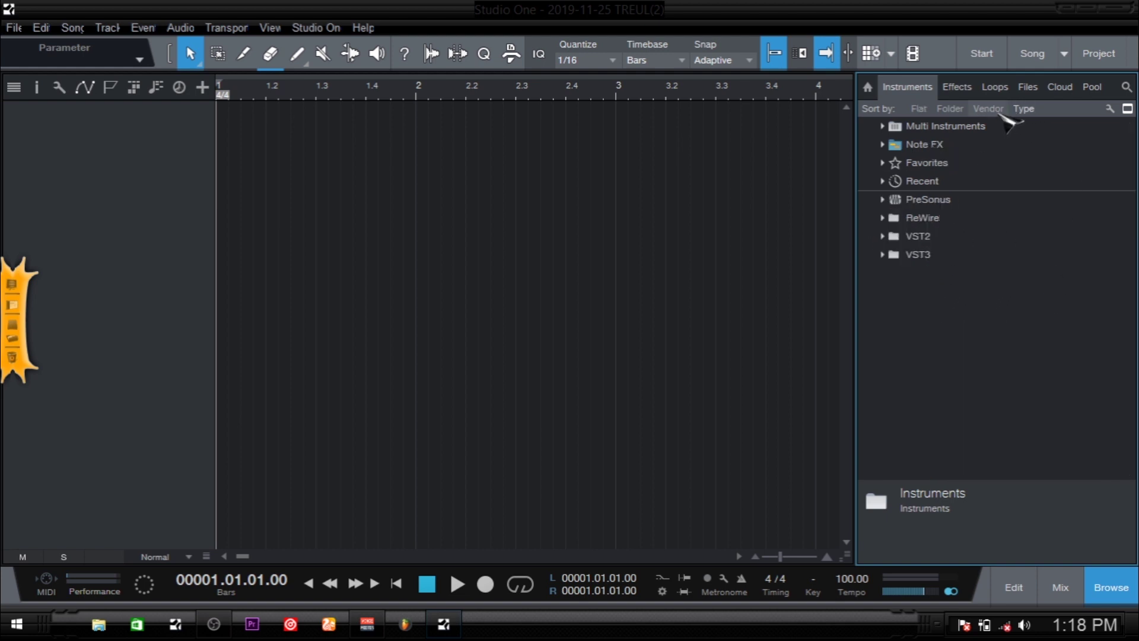
pyautogui.click(1002, 112)
pyautogui.click(1027, 110)
pyautogui.click(919, 110)
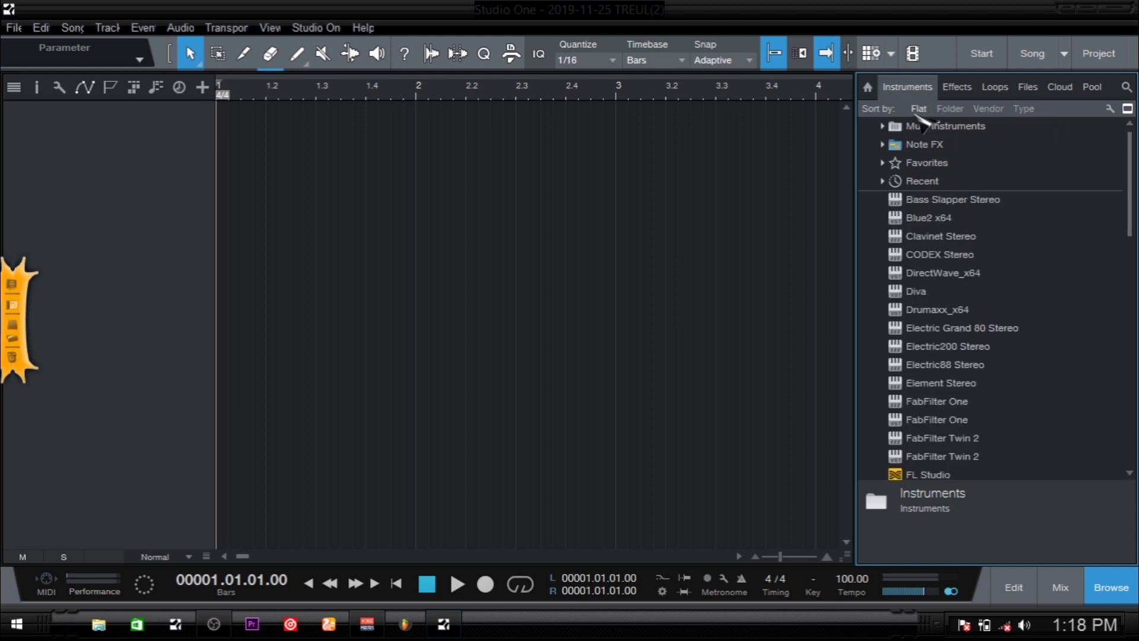
pyautogui.scroll(-6, 987, 215)
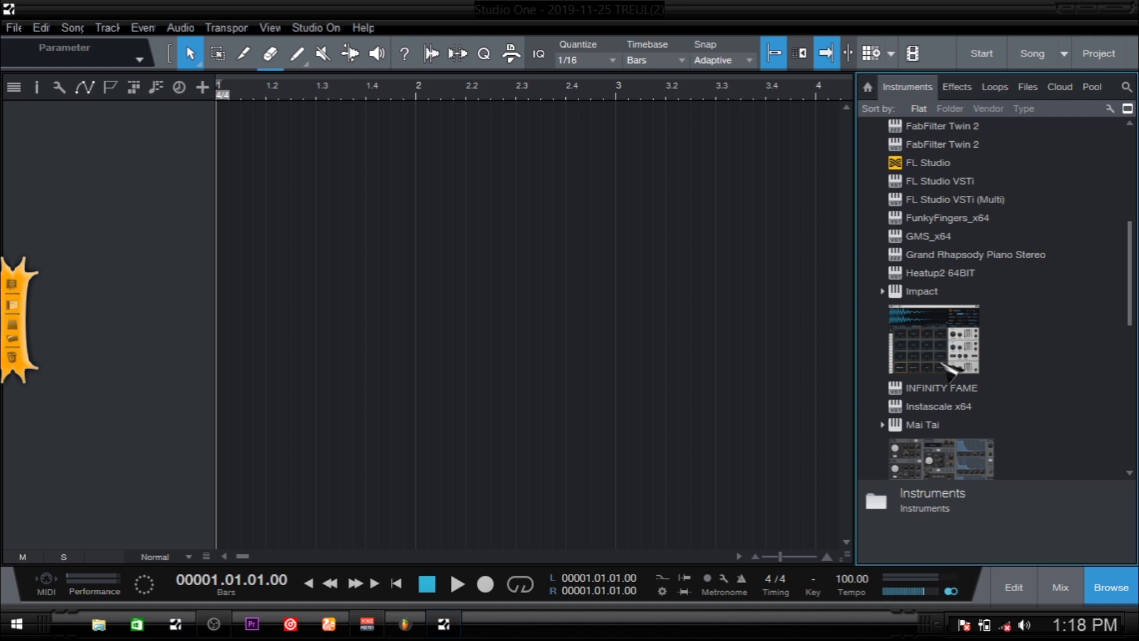
pyautogui.scroll(6, 946, 367)
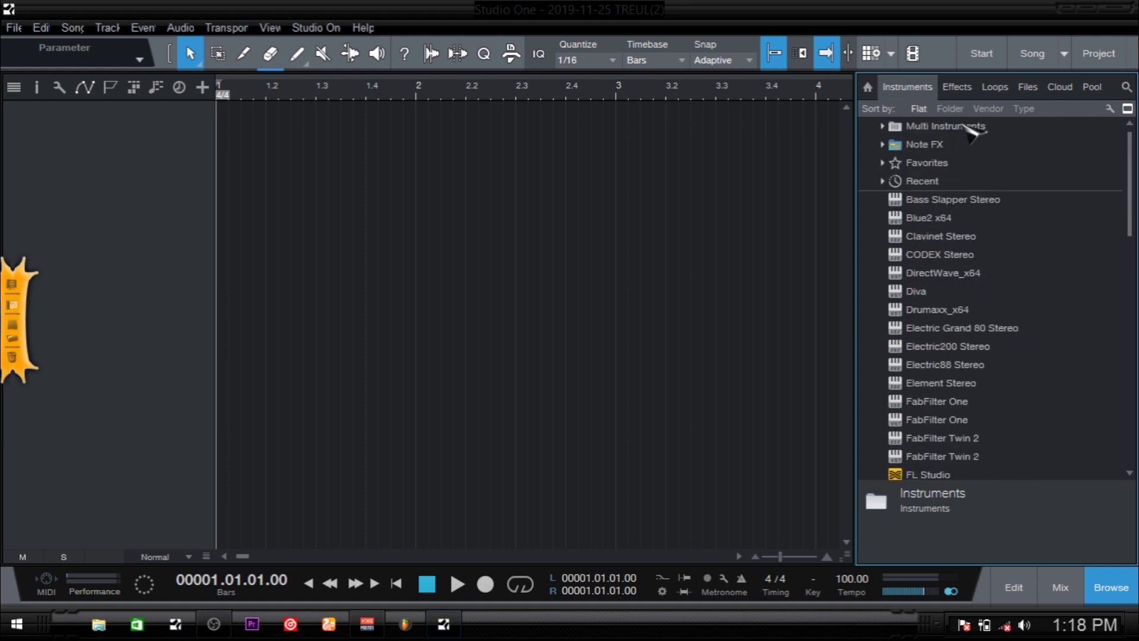
# Show the Files listing, passing through MY KITS to the Studio One root tab
pyautogui.click(1028, 87)
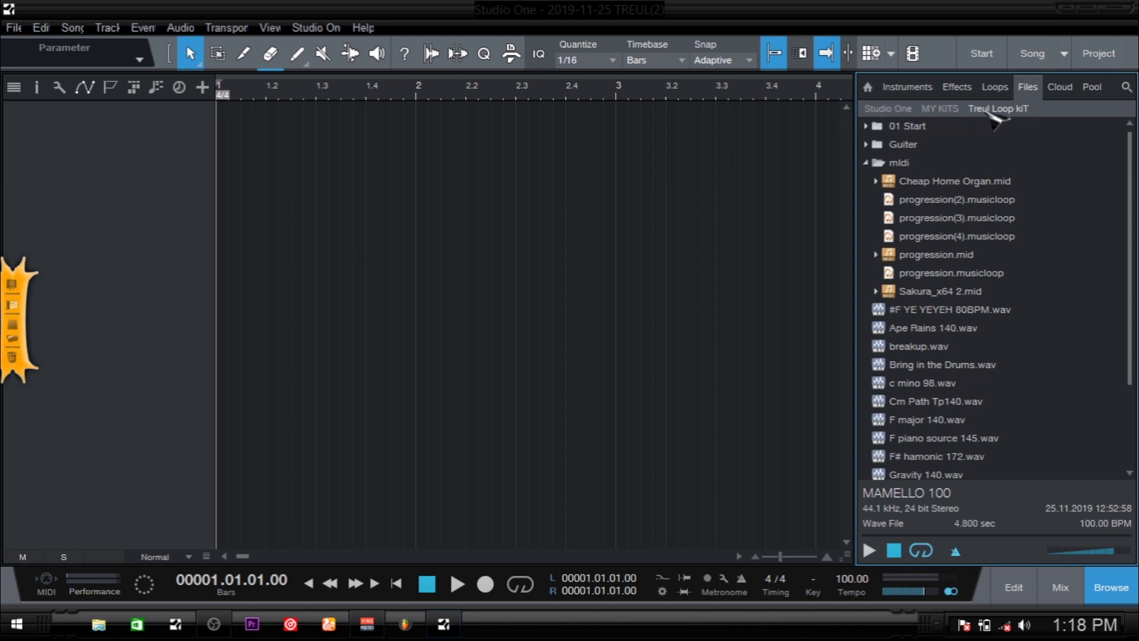
pyautogui.click(941, 110)
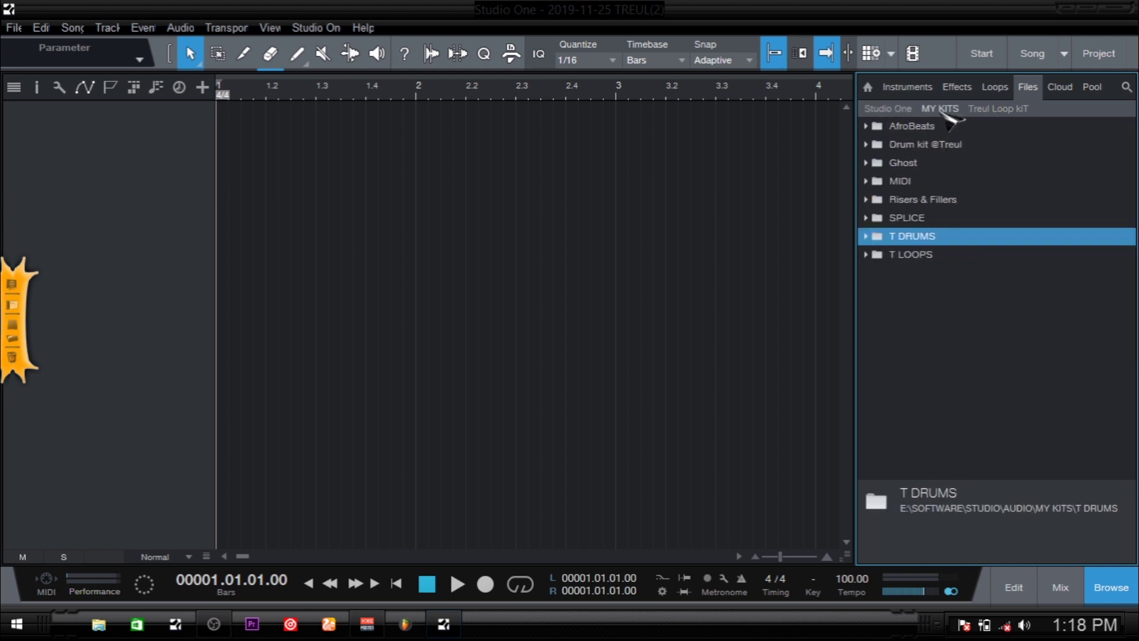
pyautogui.click(895, 109)
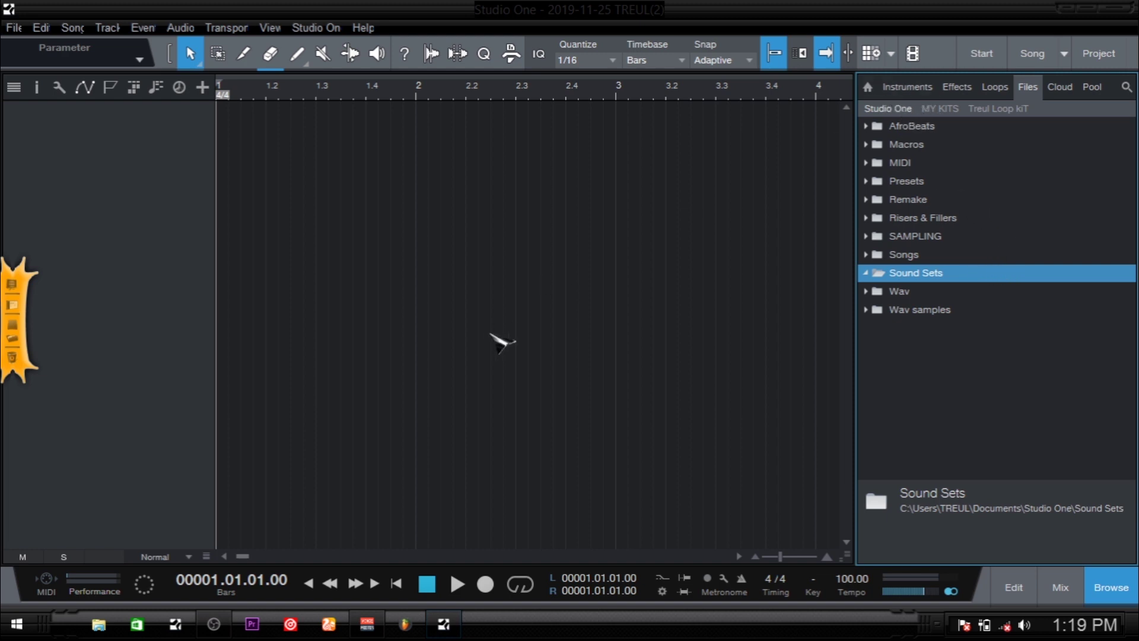
# Create a new folder named EXAM inside Documents\Studio One in File Explorer
pyautogui.click(98, 625)
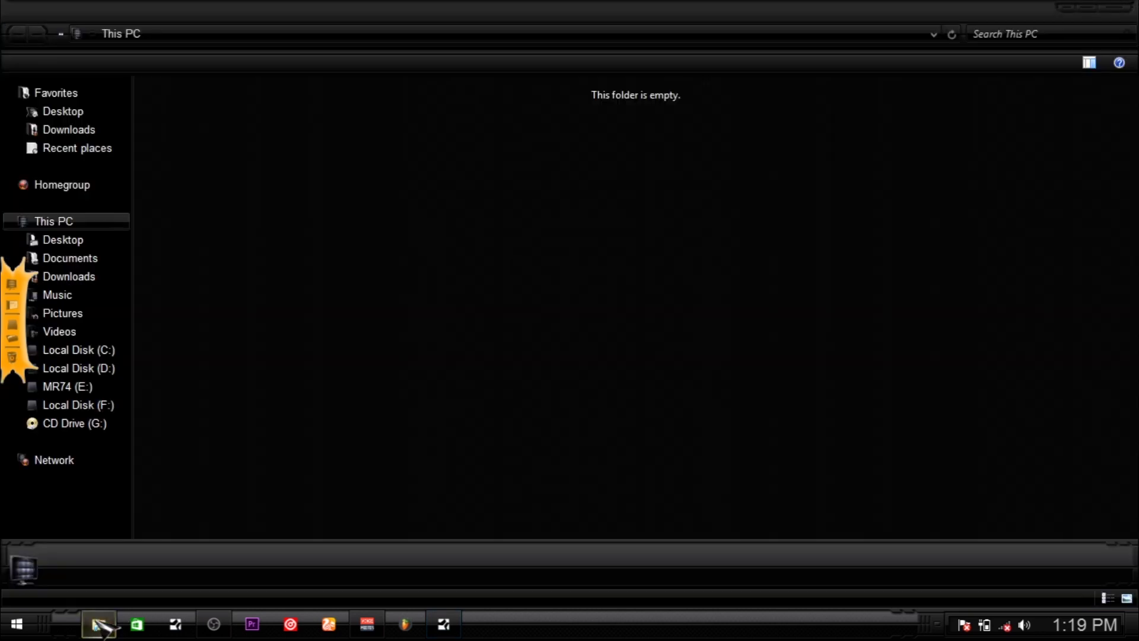
pyautogui.click(83, 260)
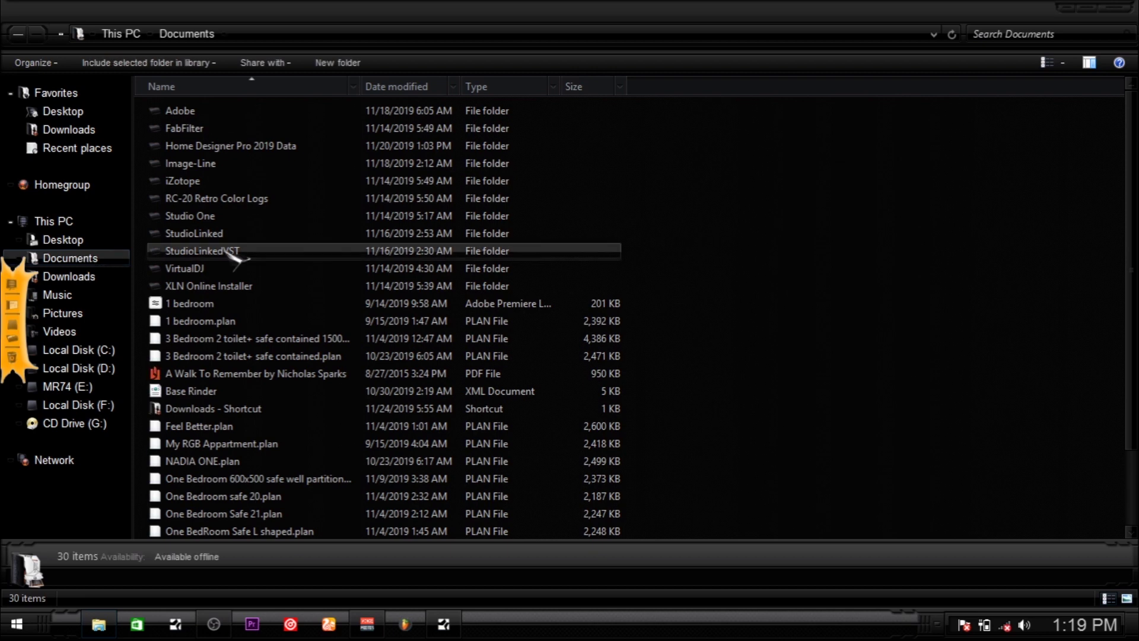
pyautogui.doubleClick(217, 218)
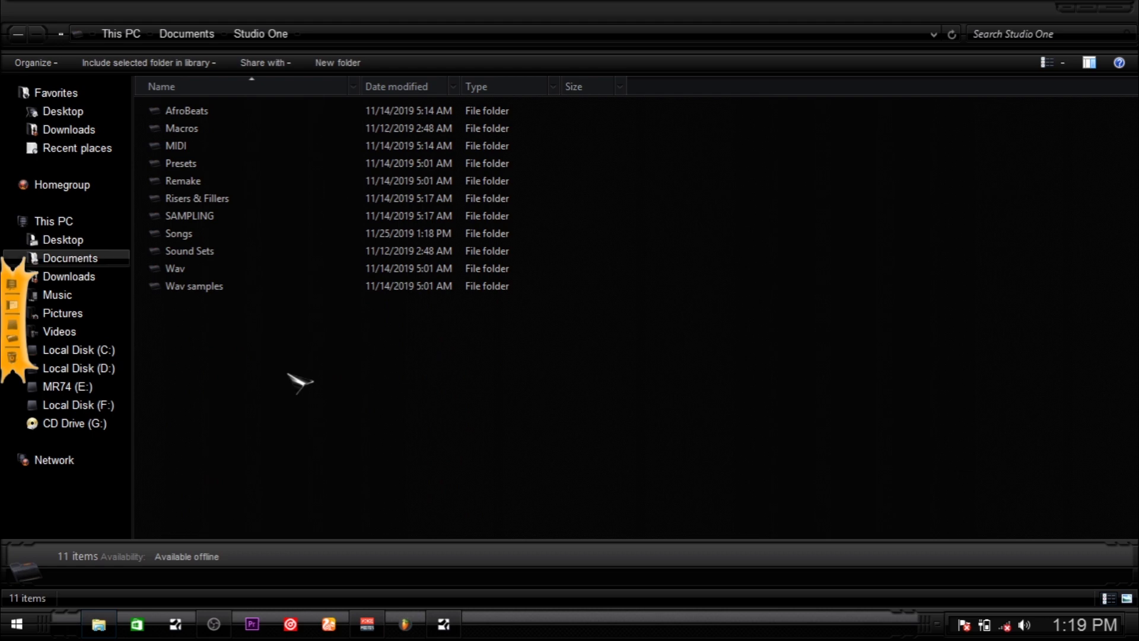
pyautogui.hotkey('ctrl', 'shift', 'n')
pyautogui.write('EX')
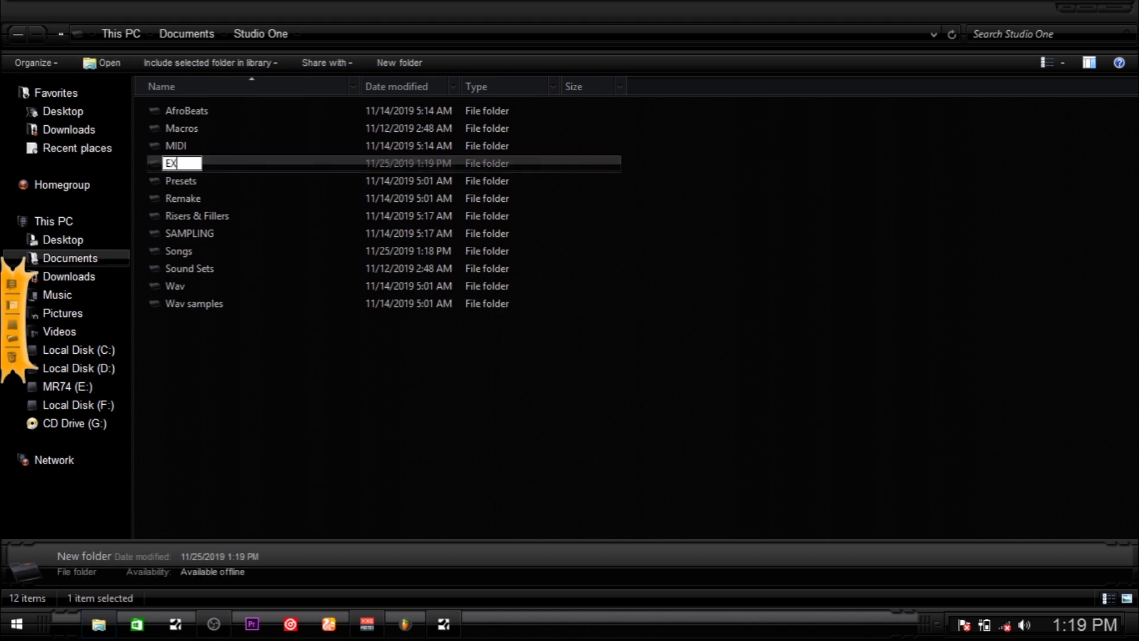
pyautogui.write('AM')
pyautogui.press('Return')
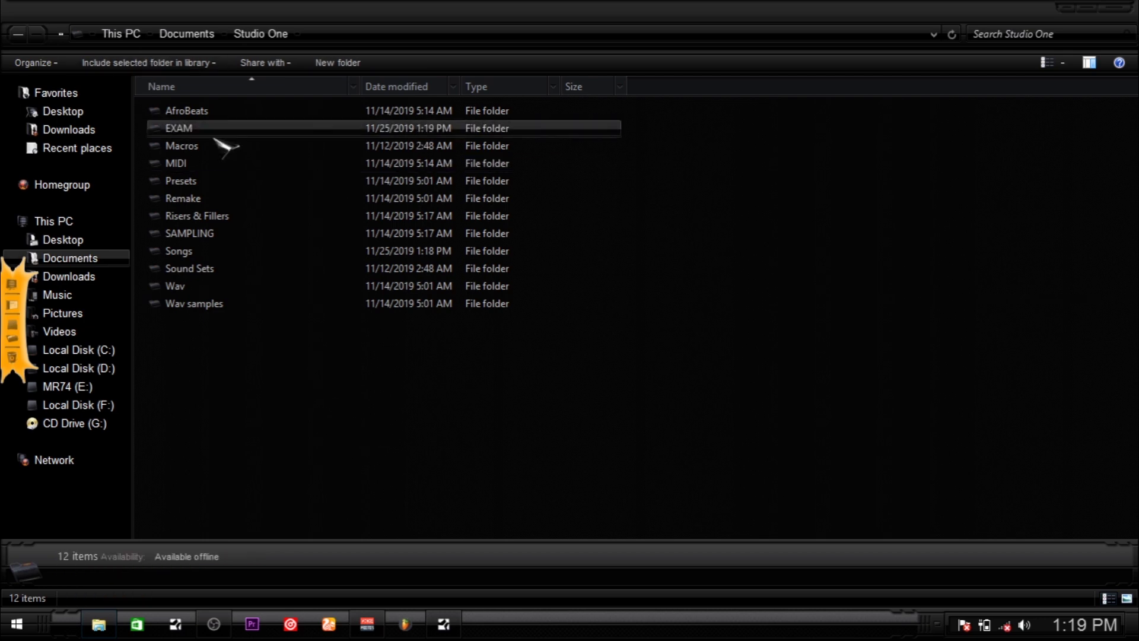
# Copy six WAV samples from Treul Loop kiT into EXAM, then close the source window
pyautogui.doubleClick(196, 129)
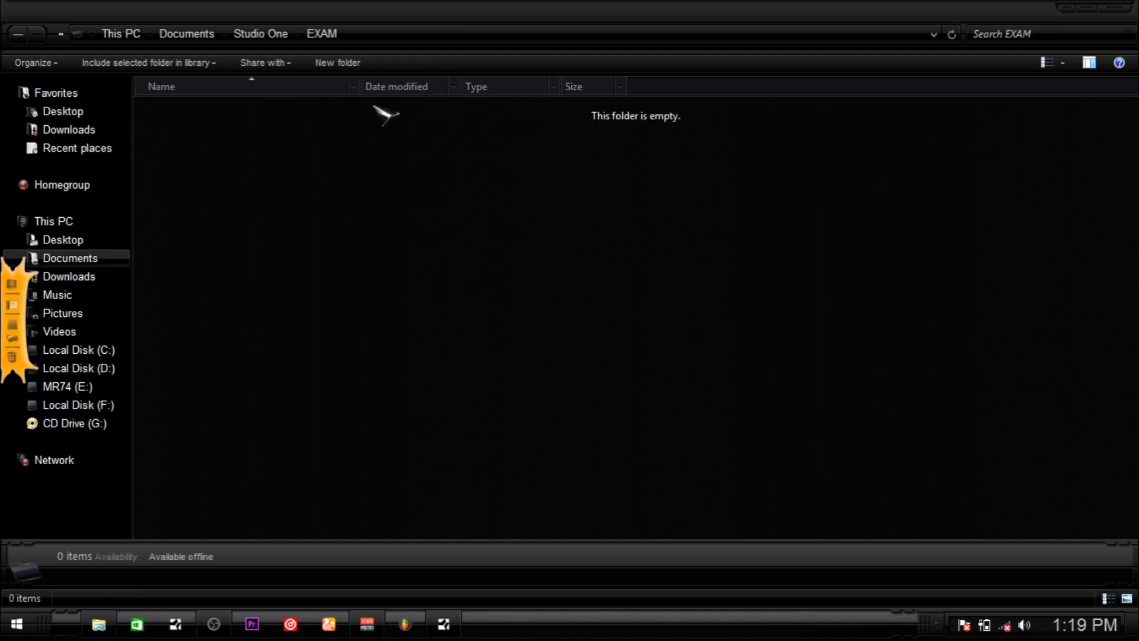
pyautogui.moveTo(594, 8); pyautogui.dragTo(509, 168)
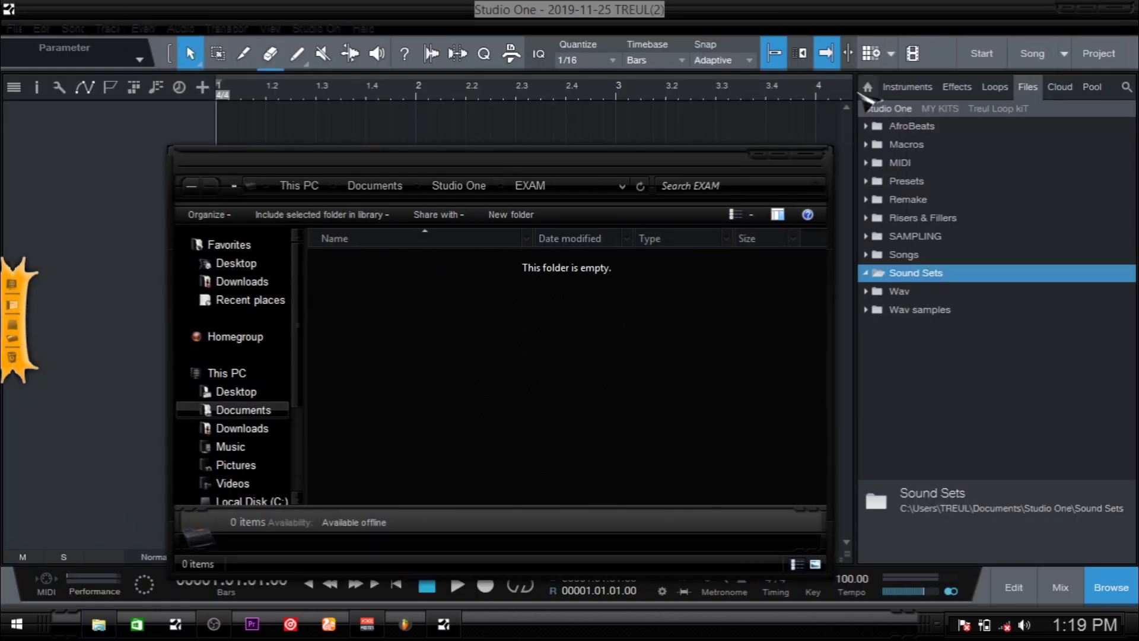
pyautogui.press('super+Left')
pyautogui.press('super+e')
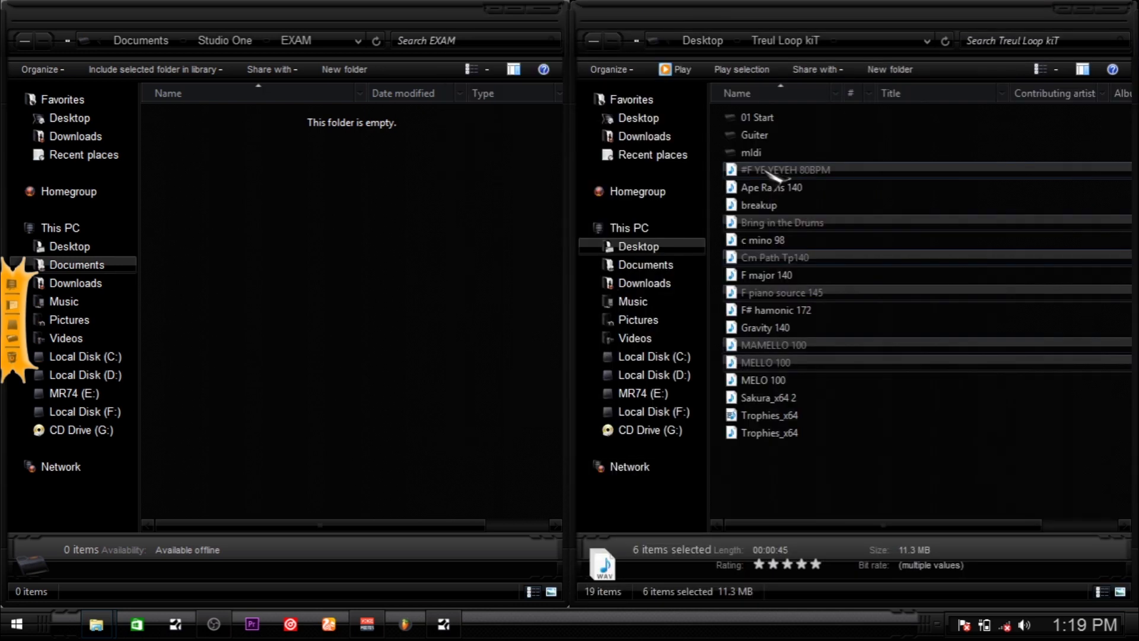
pyautogui.moveTo(769, 170); pyautogui.dragTo(350, 278)
pyautogui.click(1120, 9)
# Close the EXAM window, refresh the Studio One browser and expand the new EXAM folder
pyautogui.click(555, 9)
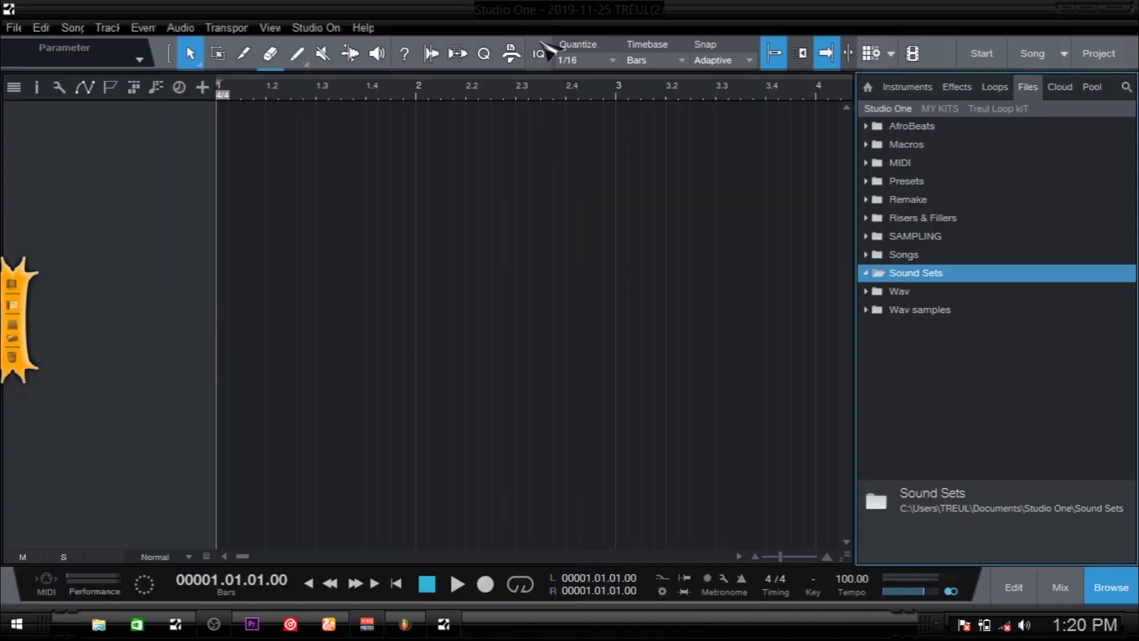
pyautogui.rightClick(1032, 403)
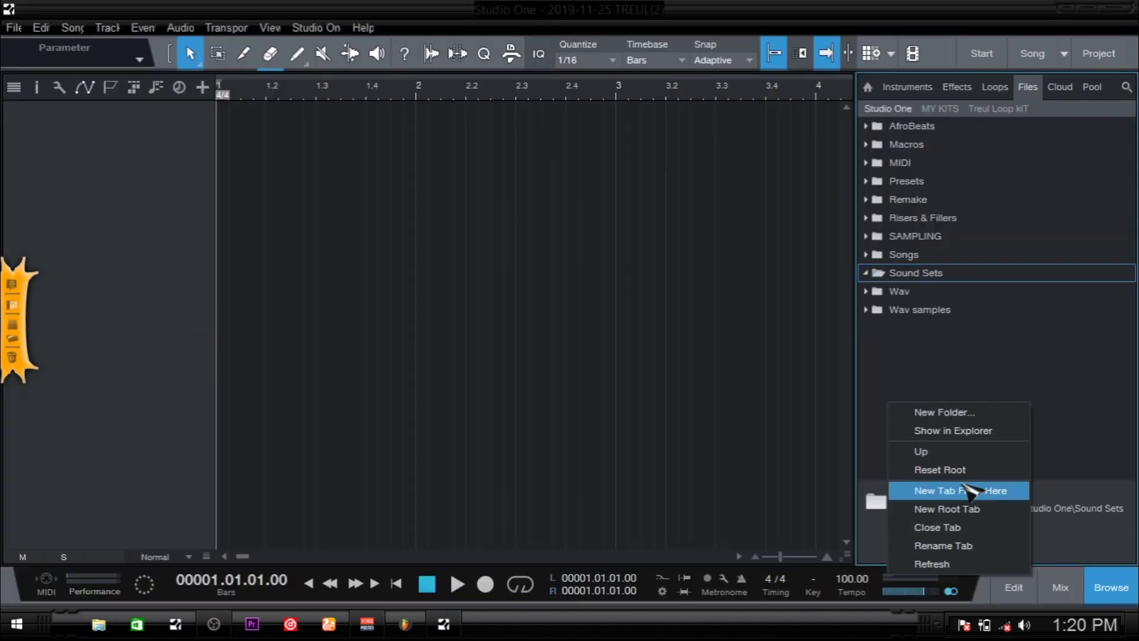
pyautogui.click(968, 563)
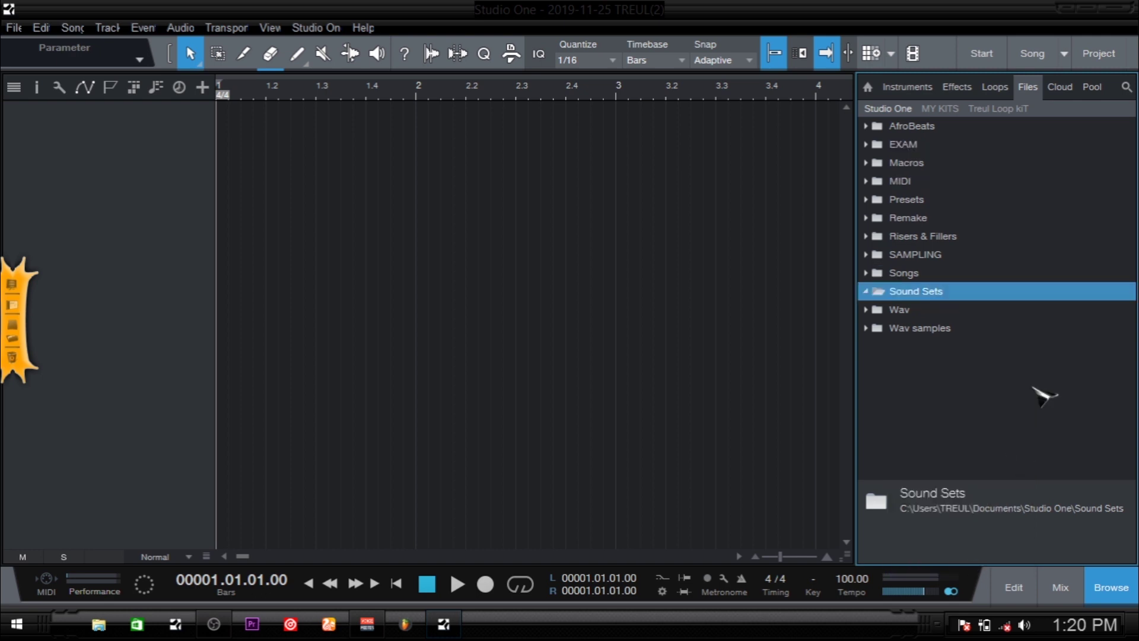
pyautogui.click(928, 146)
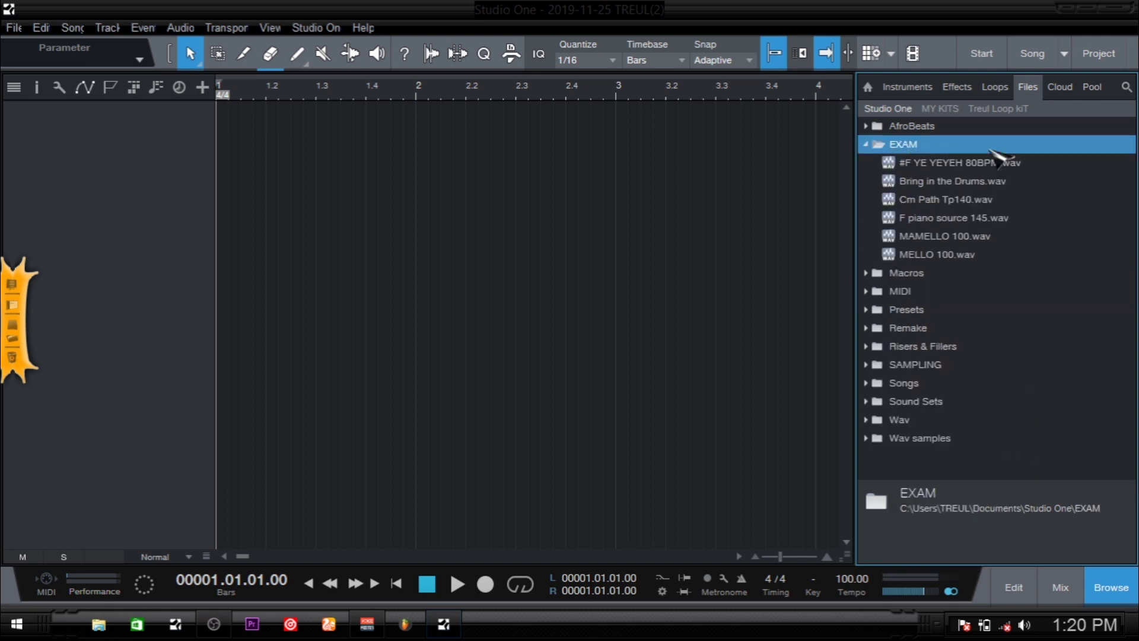
# Preview the EXAM samples (#F YE YEYEH 80BPM, MELLO 100, MAMELLO 100, F piano source 145, Cm Path Tp140), then collapse EXAM
pyautogui.click(963, 164)
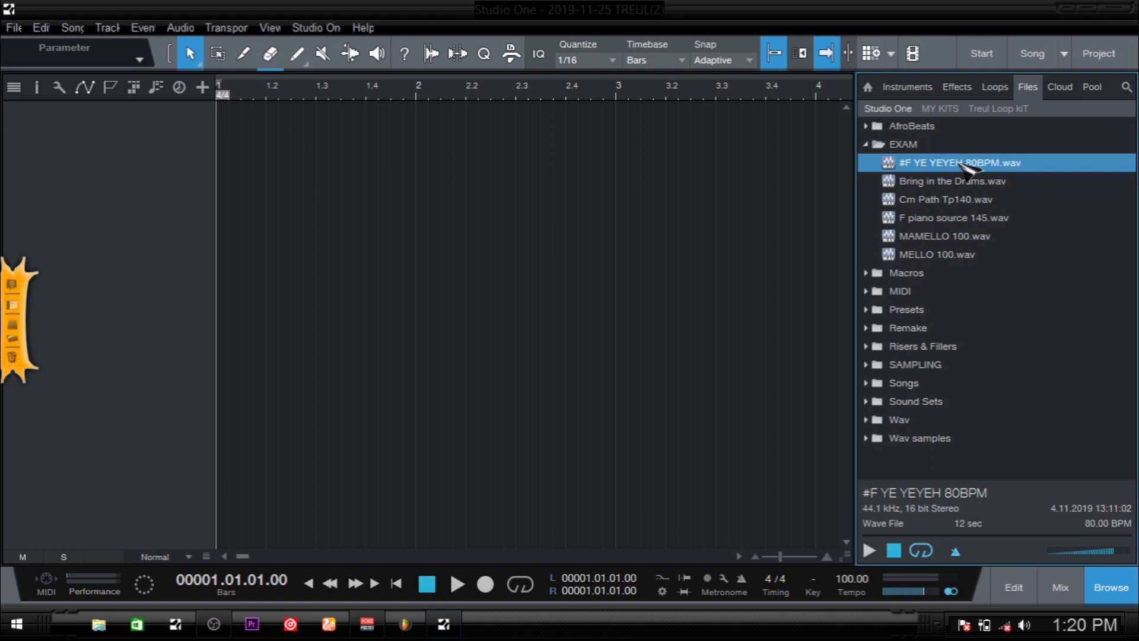
pyautogui.click(869, 550)
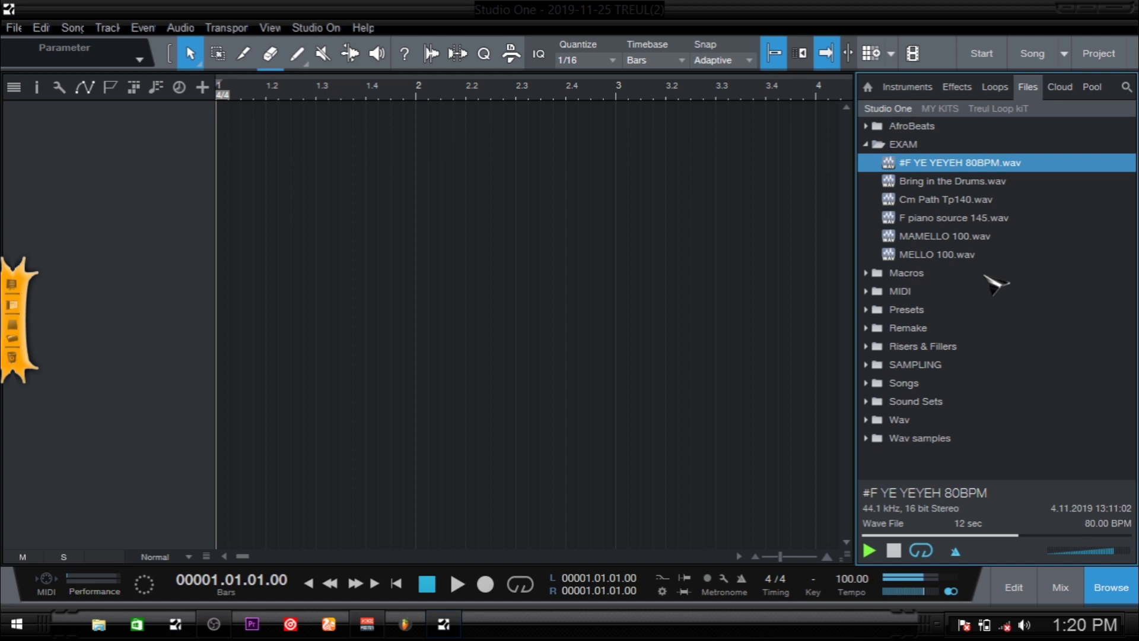
pyautogui.click(1017, 254)
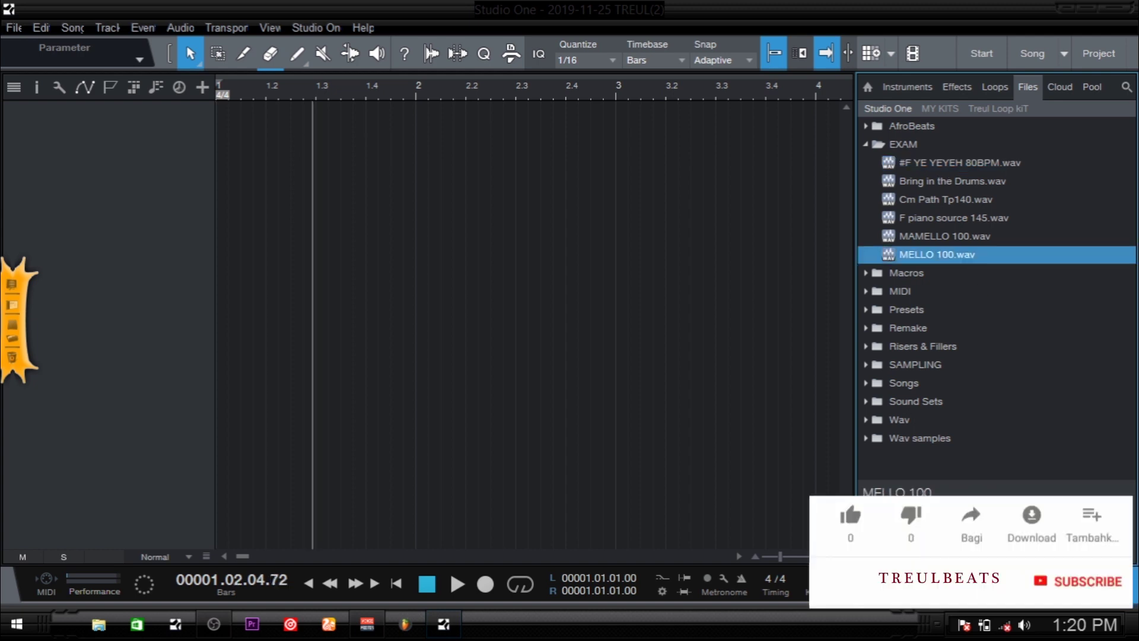
pyautogui.click(972, 236)
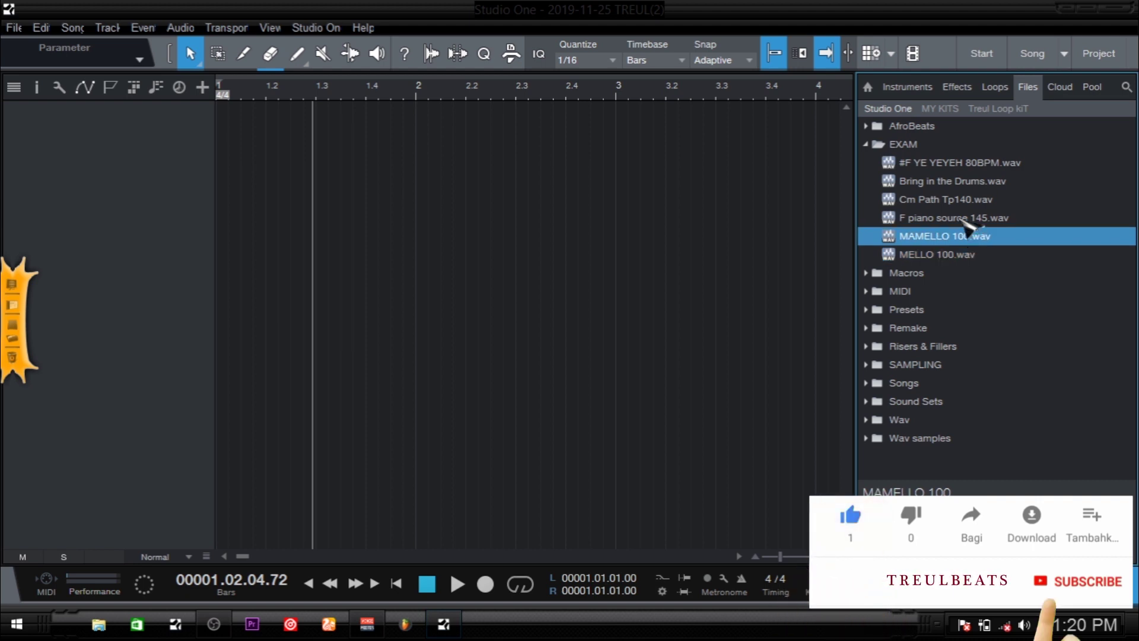
pyautogui.click(964, 218)
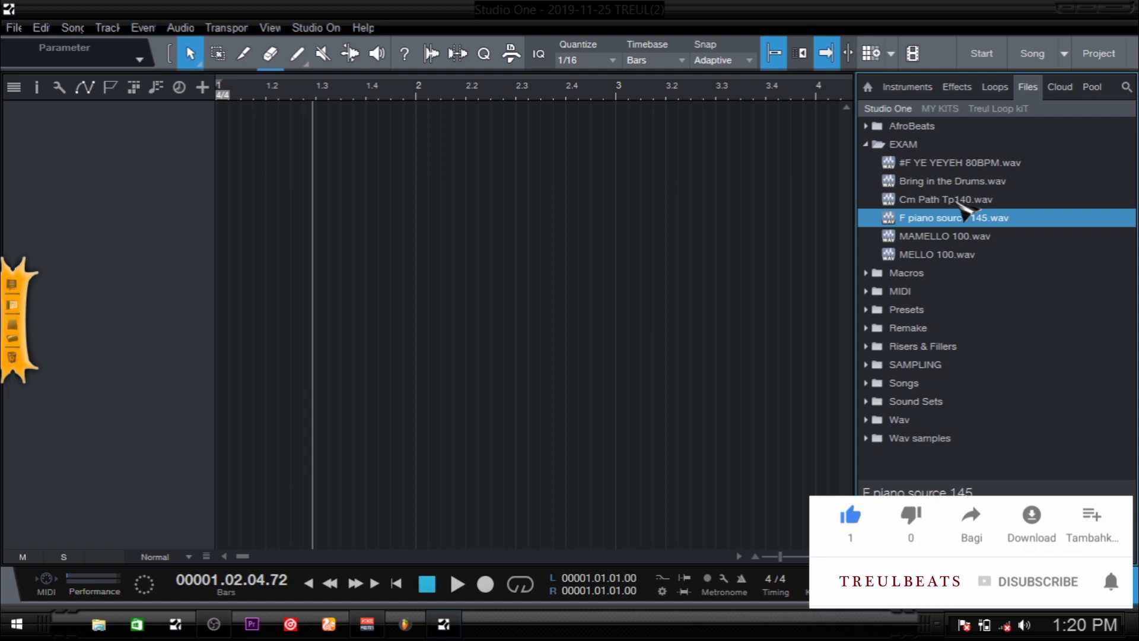
pyautogui.click(959, 200)
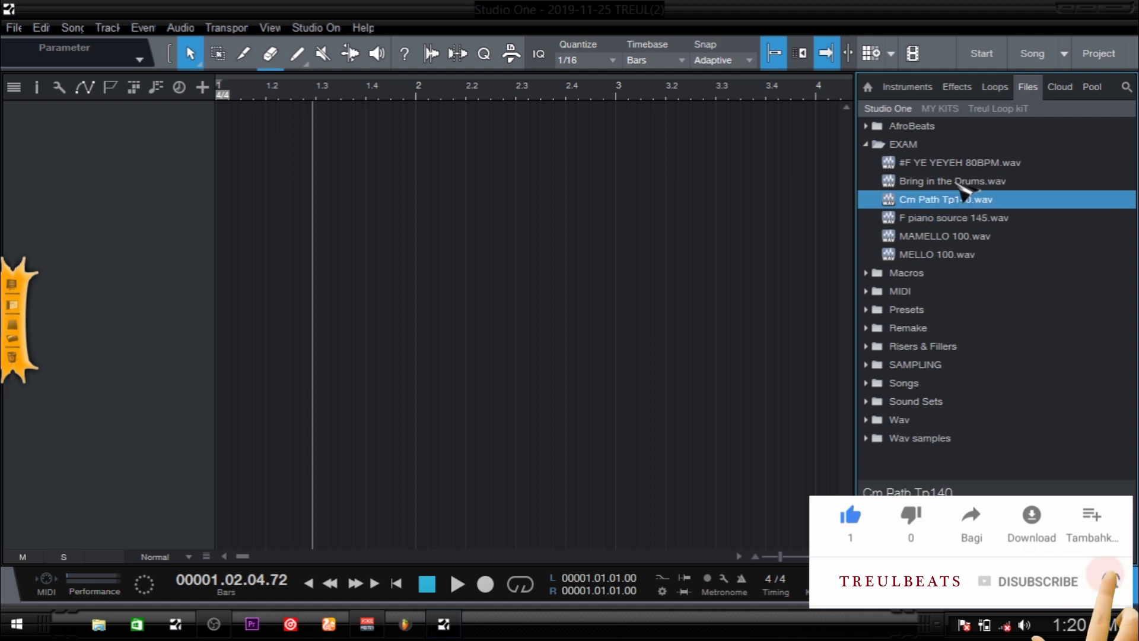
pyautogui.press('Left')
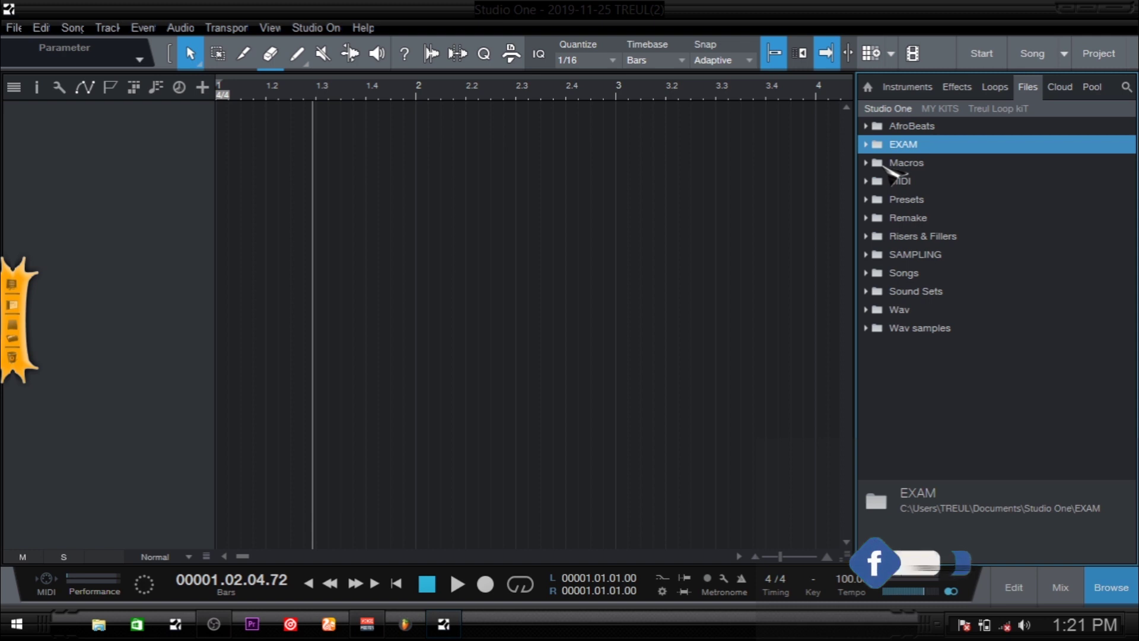
# Create a new root tab in the file browser and expand Volumes
pyautogui.rightClick(1082, 123)
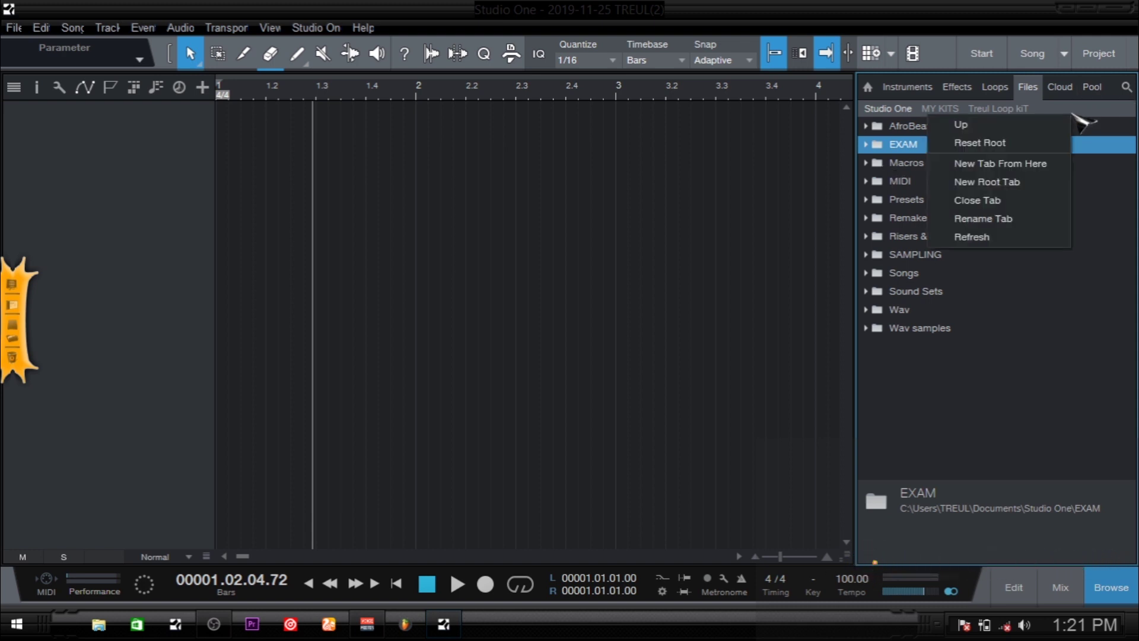
pyautogui.click(1012, 449)
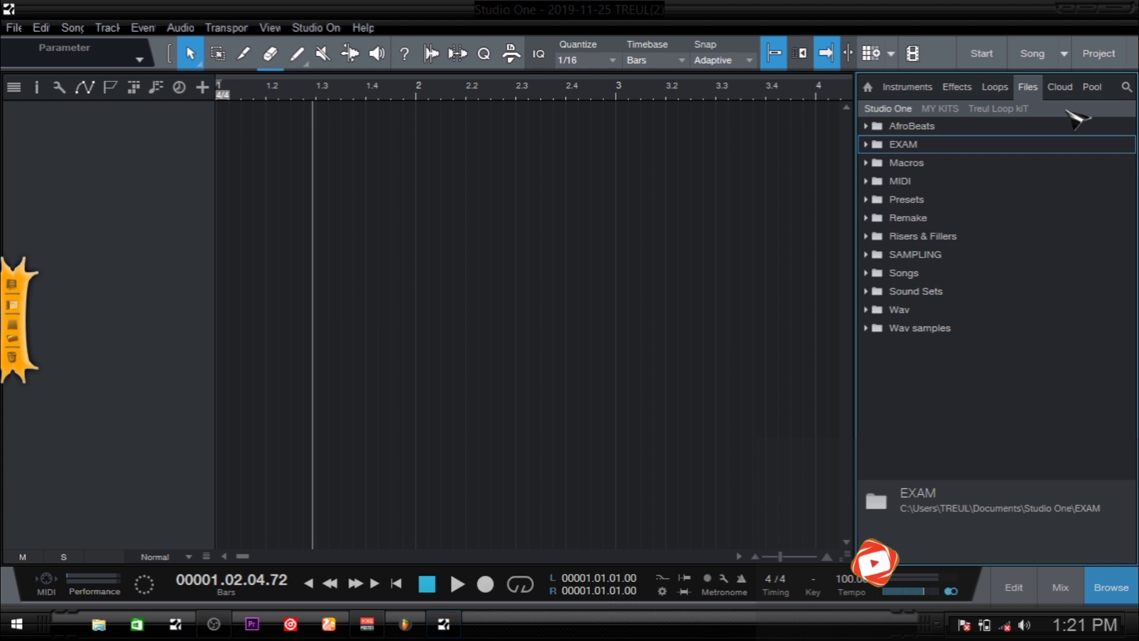
pyautogui.rightClick(1069, 112)
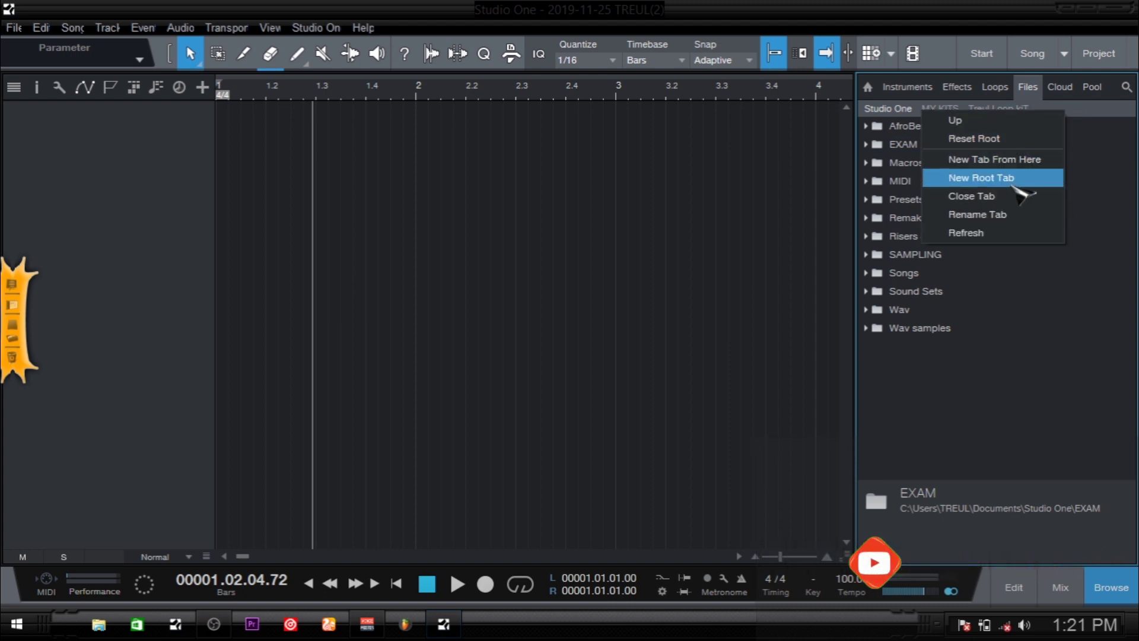
pyautogui.click(1001, 188)
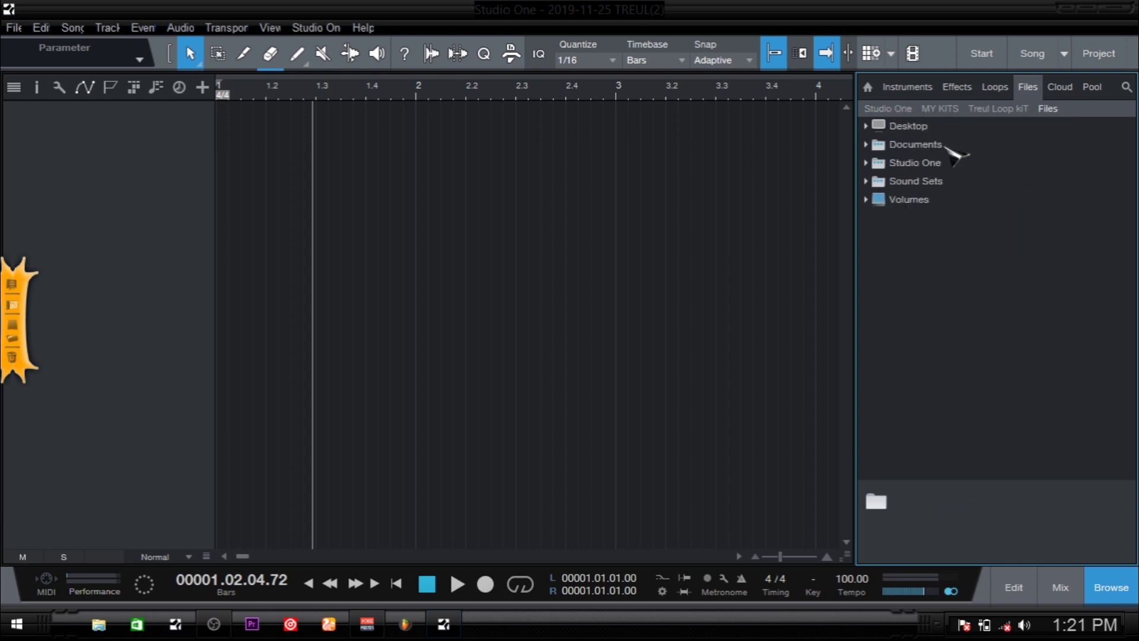
pyautogui.click(869, 201)
pyautogui.click(867, 200)
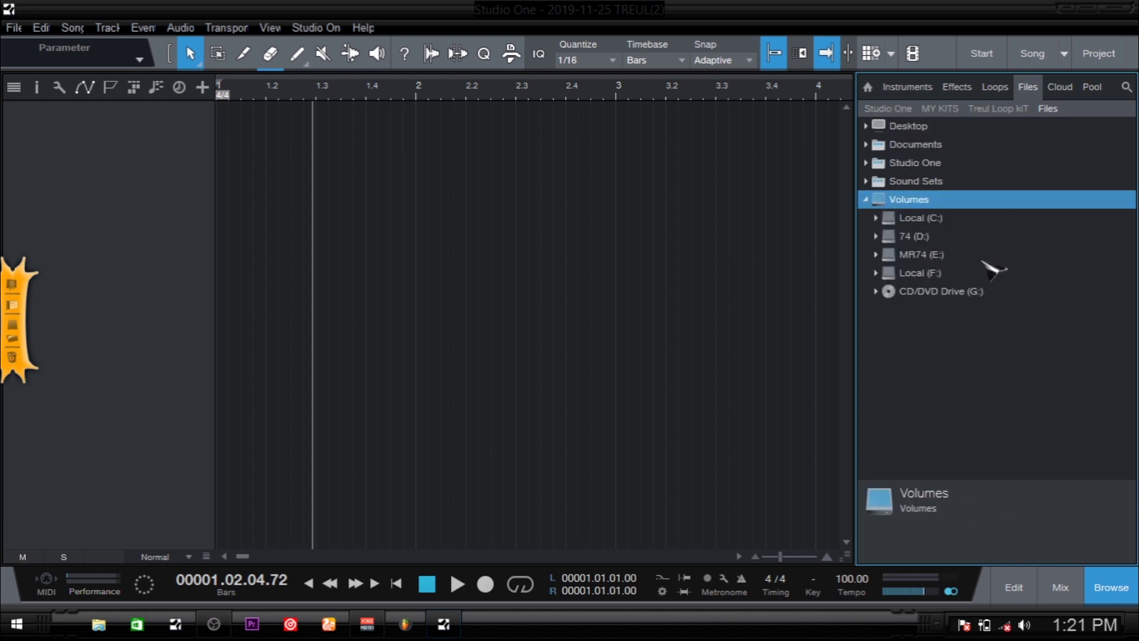
# Expand MR74 (E:) > SOFTWARE > STUDIO > AUDIO > MY KITS
pyautogui.doubleClick(925, 256)
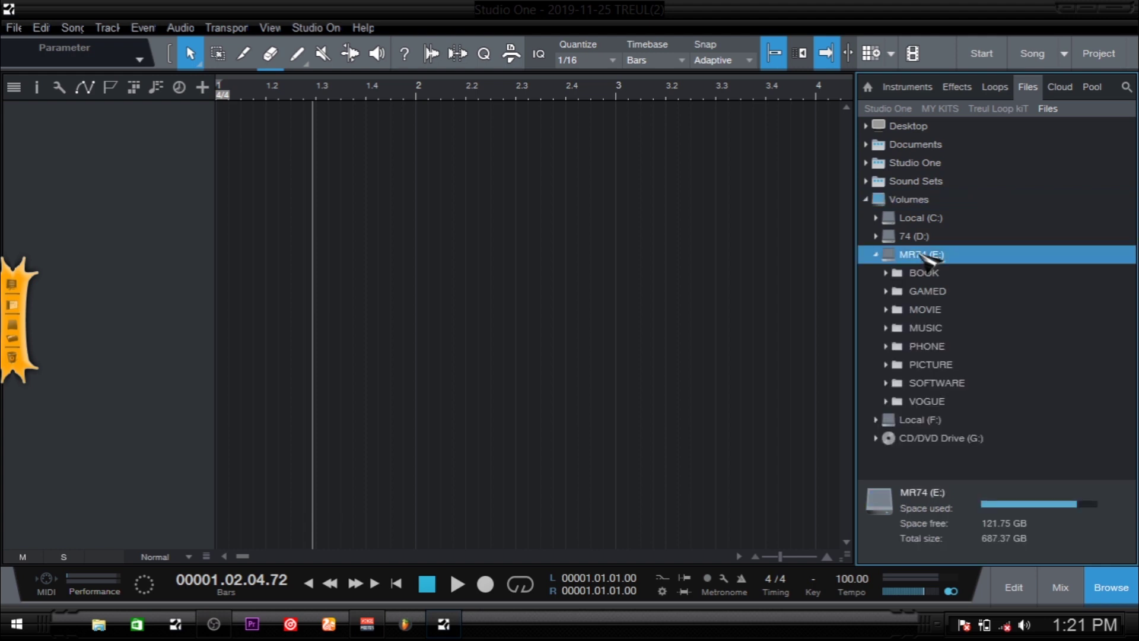
pyautogui.doubleClick(940, 385)
pyautogui.scroll(-3, 1020, 356)
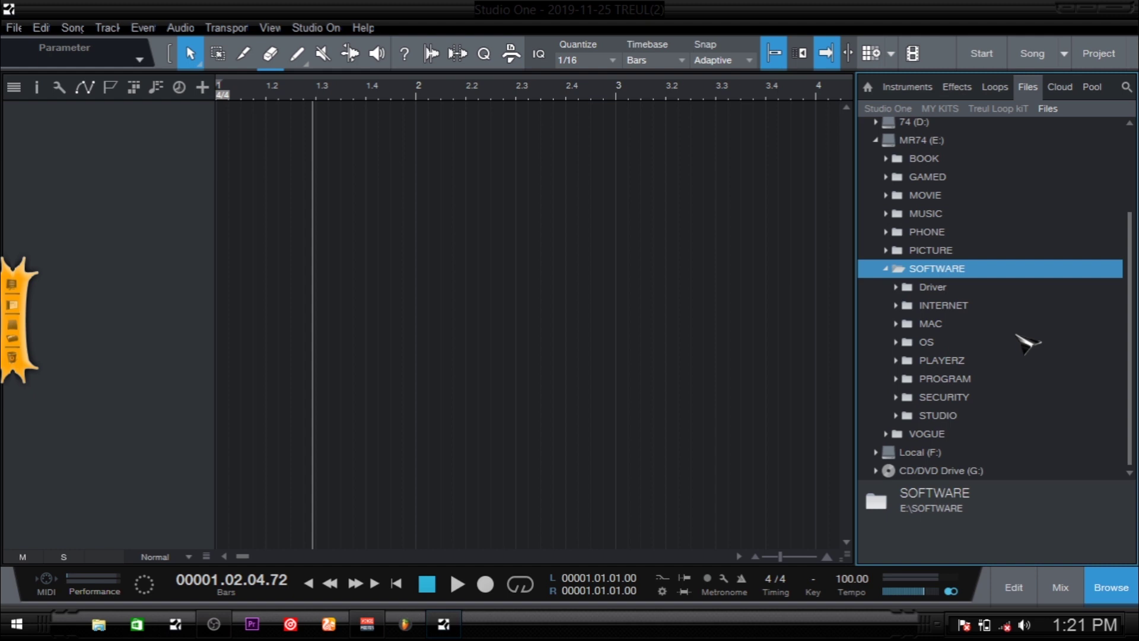
pyautogui.click(954, 416)
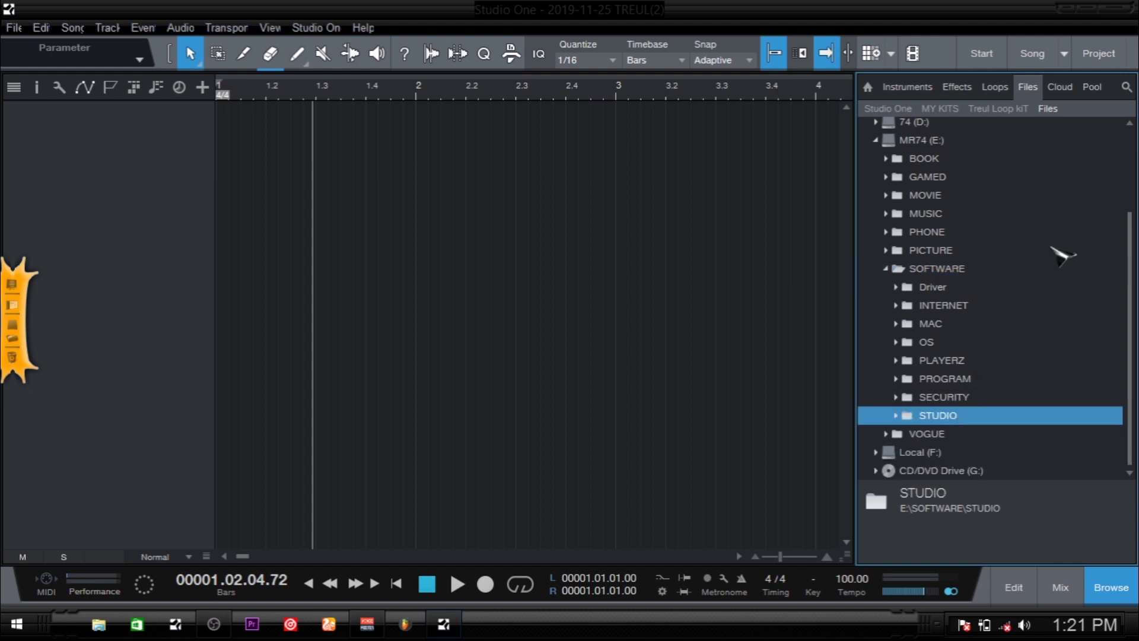
pyautogui.click(904, 415)
pyautogui.scroll(-1, 1030, 300)
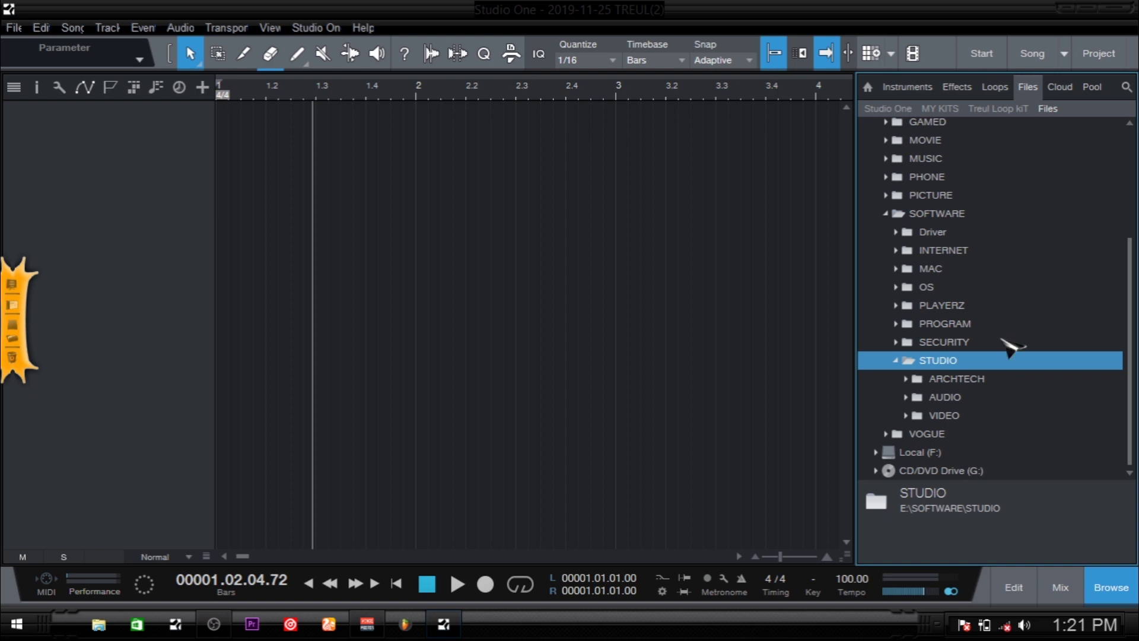
pyautogui.click(949, 399)
pyautogui.scroll(1, 944, 364)
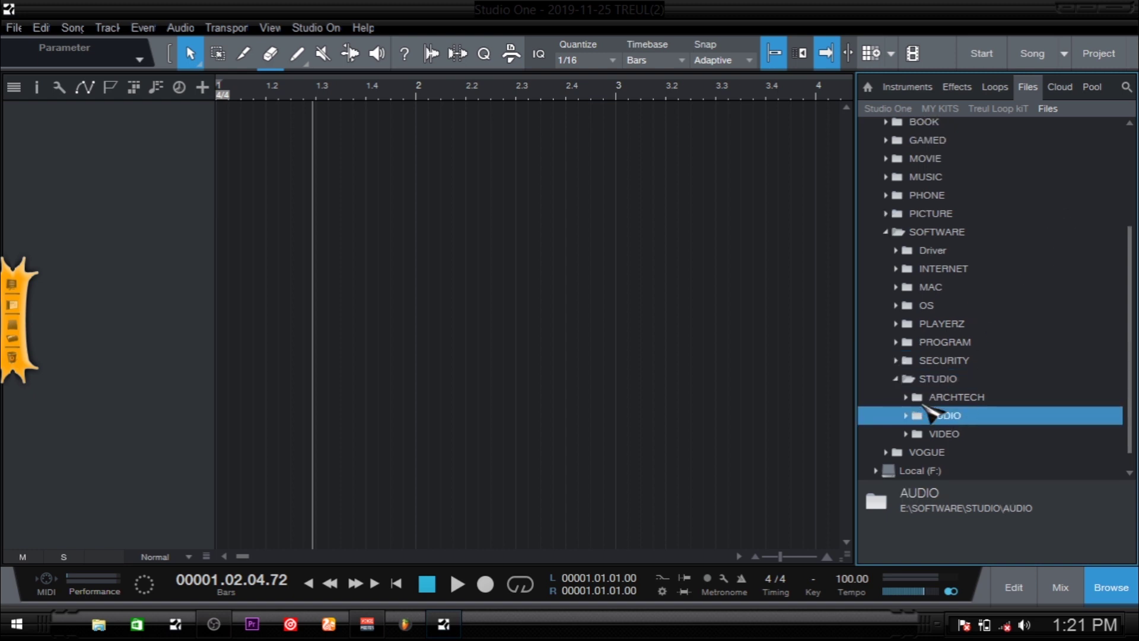
pyautogui.doubleClick(941, 416)
pyautogui.scroll(-2, 1043, 305)
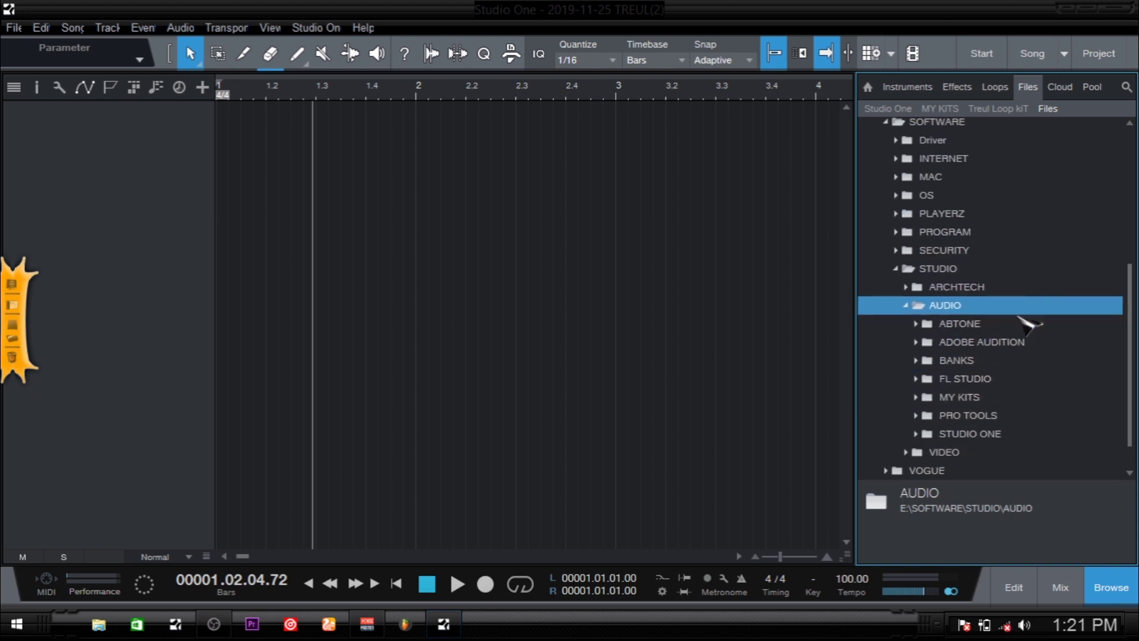
pyautogui.doubleClick(956, 397)
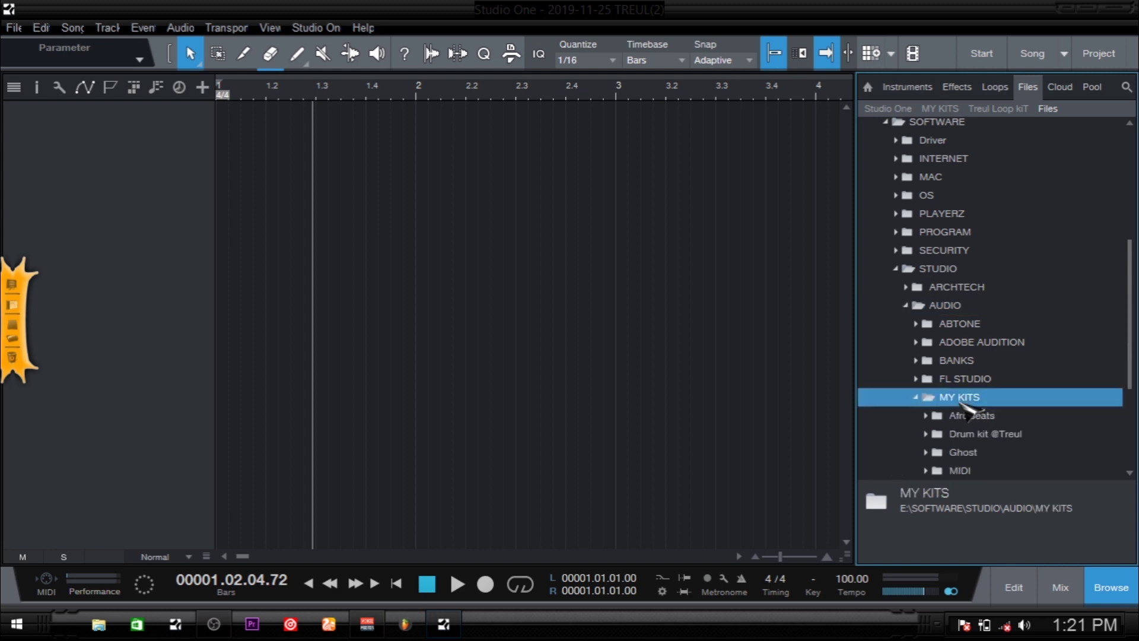
pyautogui.scroll(-1, 1012, 285)
pyautogui.scroll(-1, 1018, 289)
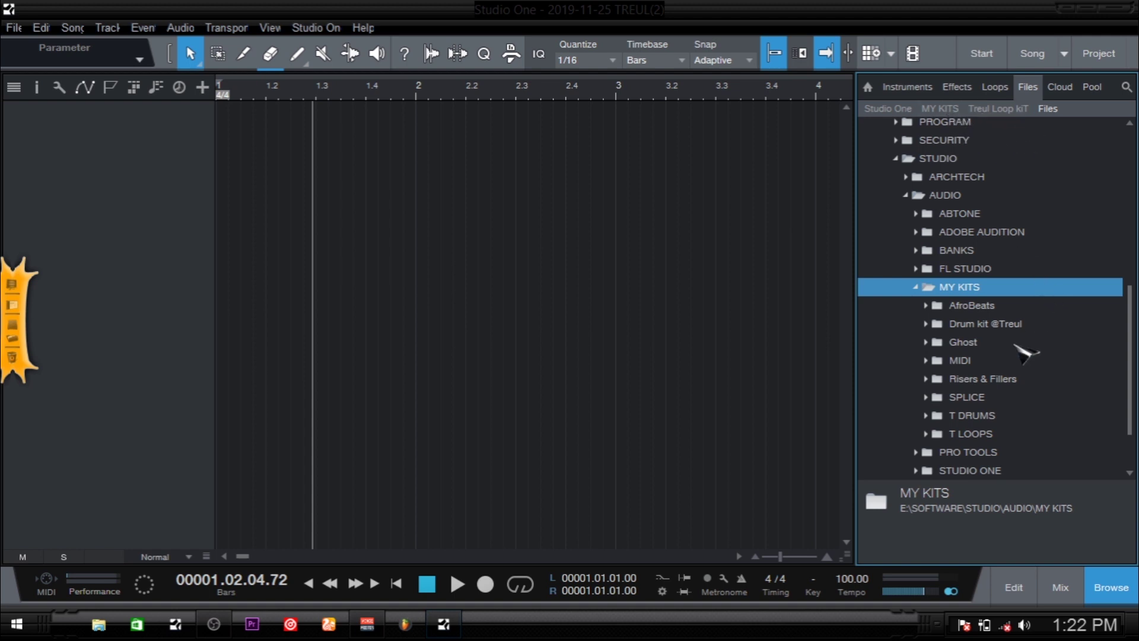
pyautogui.click(1021, 397)
pyautogui.scroll(-2, 1030, 323)
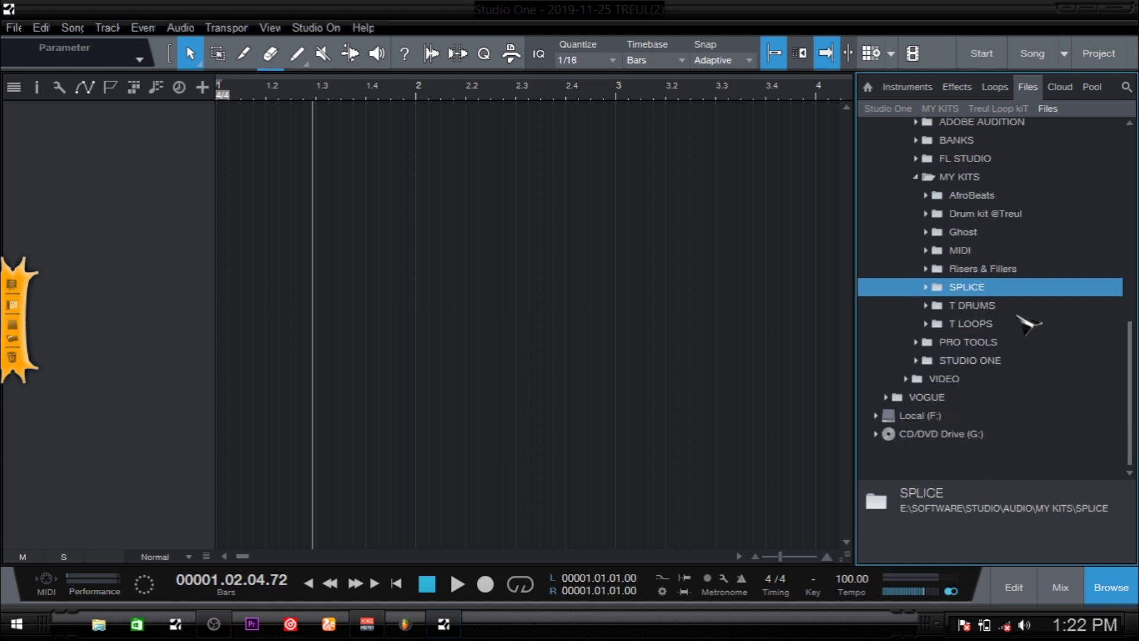
pyautogui.doubleClick(993, 215)
pyautogui.scroll(-2, 1032, 223)
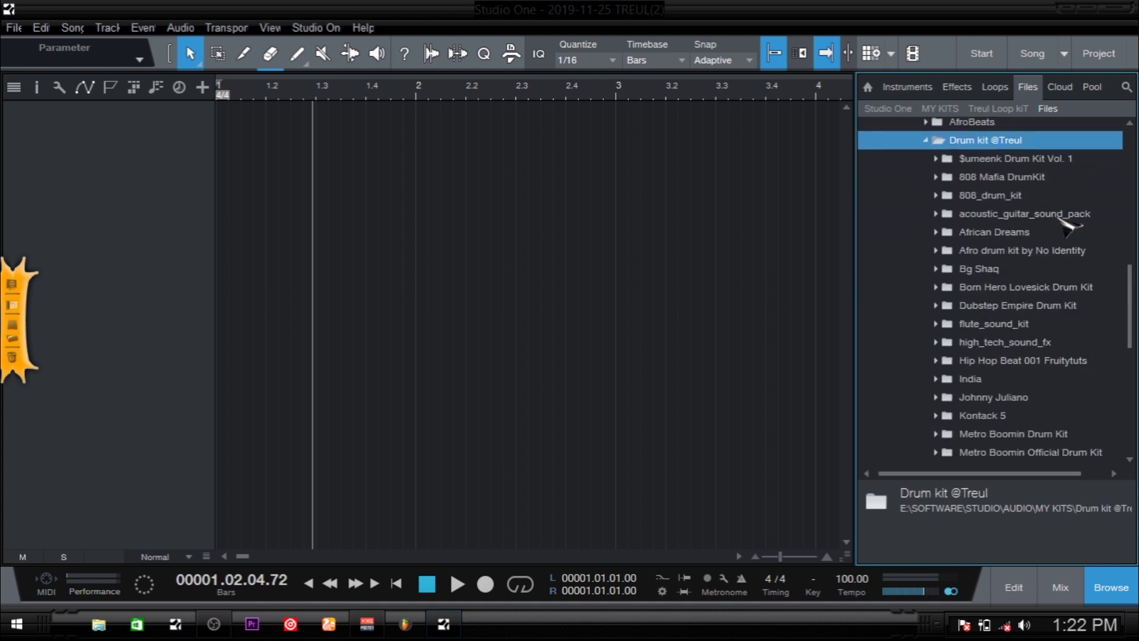
pyautogui.scroll(-2, 1060, 218)
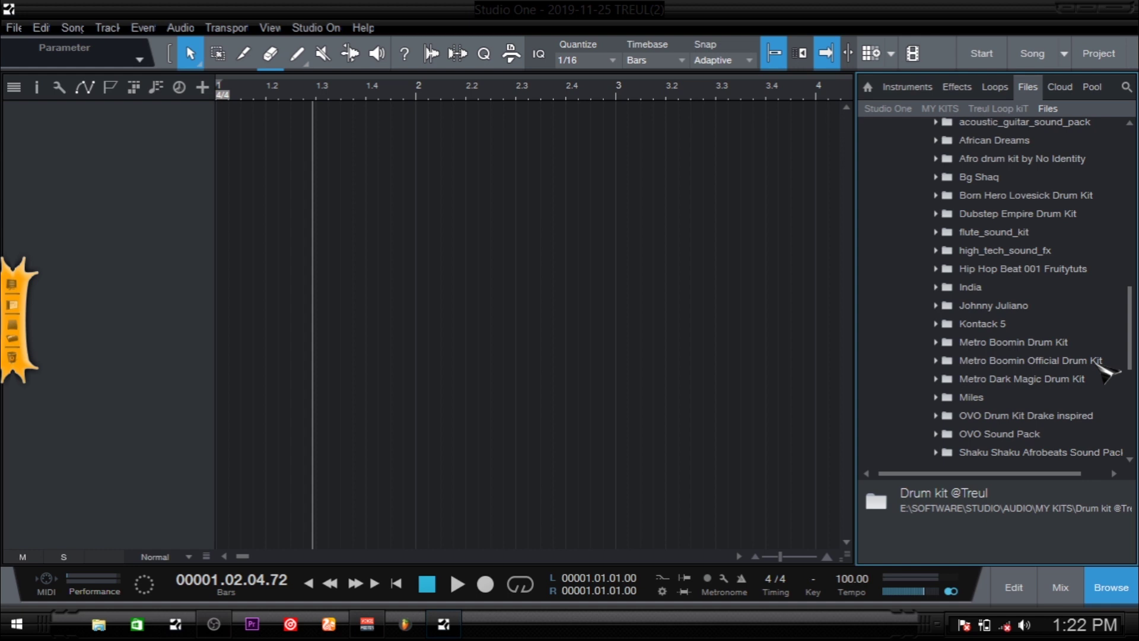
pyautogui.click(1030, 363)
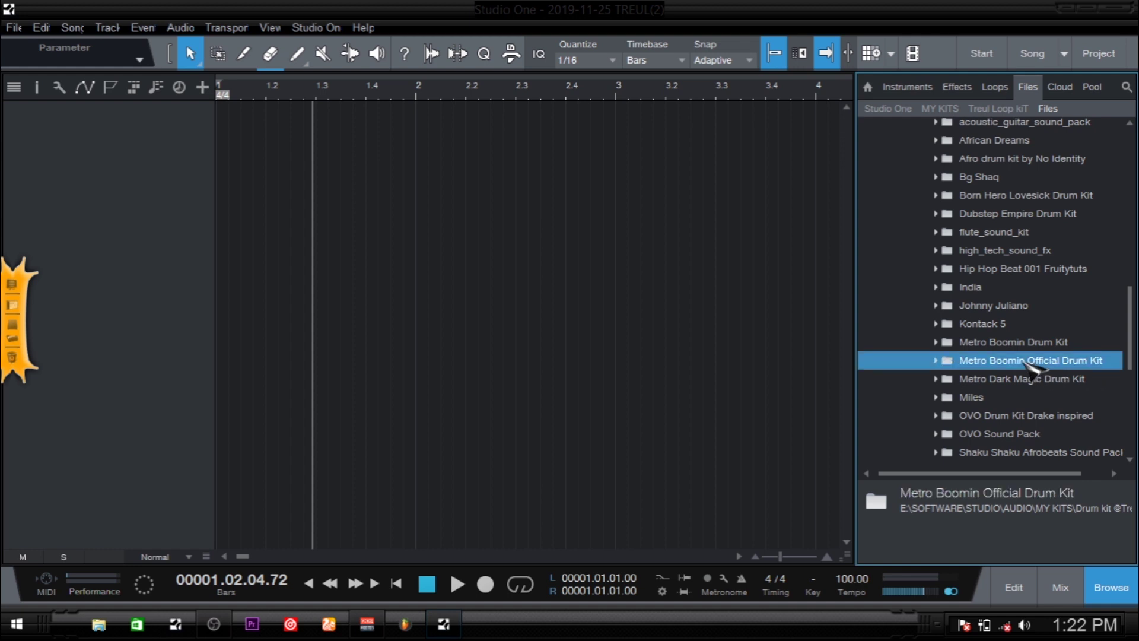
# Set Metro Boomin Official Drum Kit as the tab root, then view the Treul Loop kiT, MY KITS and Studio One tabs
pyautogui.rightClick(1027, 364)
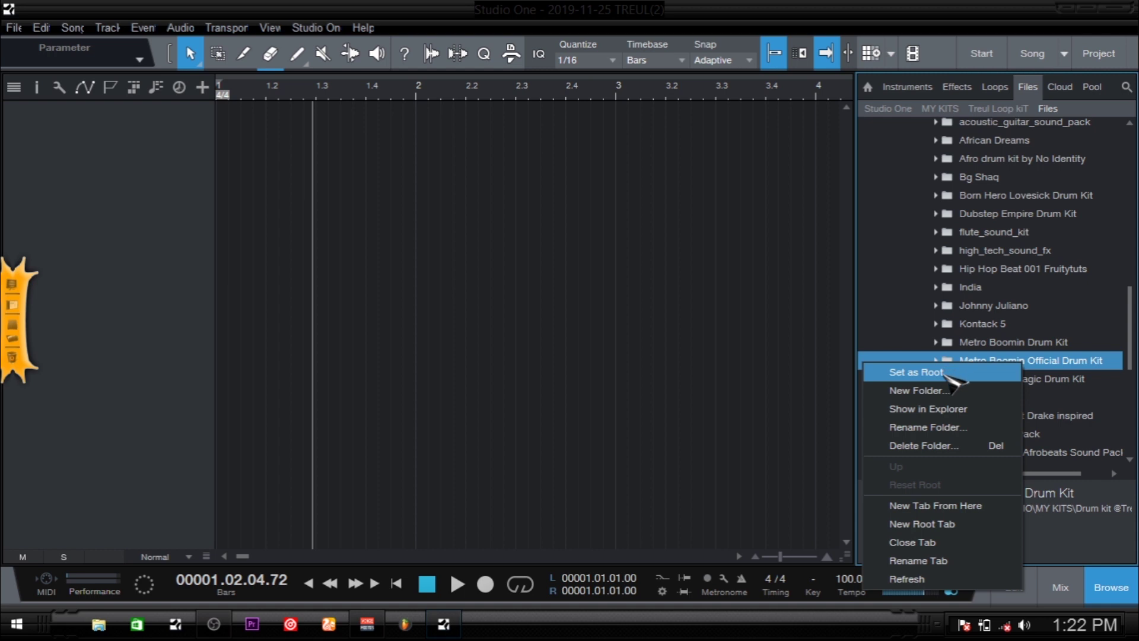
pyautogui.click(946, 373)
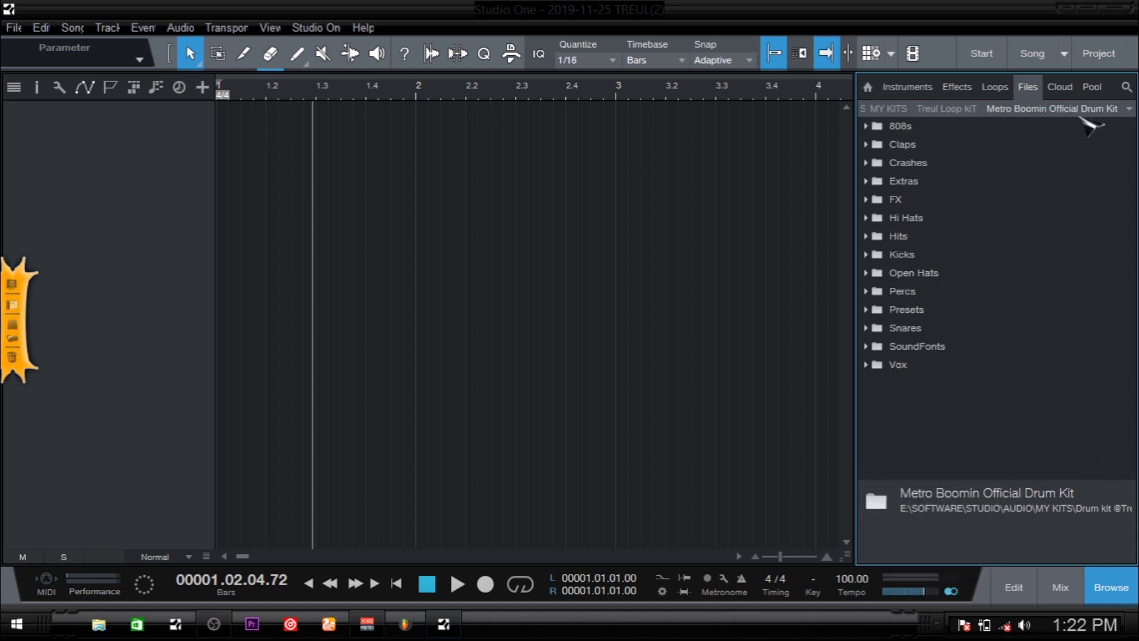
pyautogui.click(958, 110)
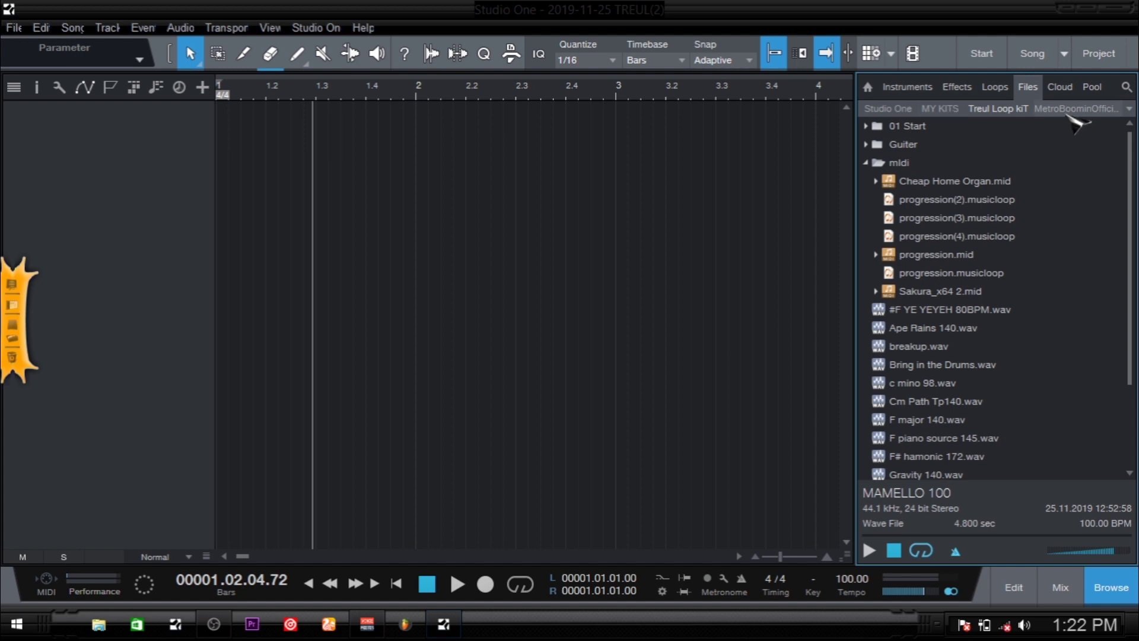
pyautogui.click(940, 110)
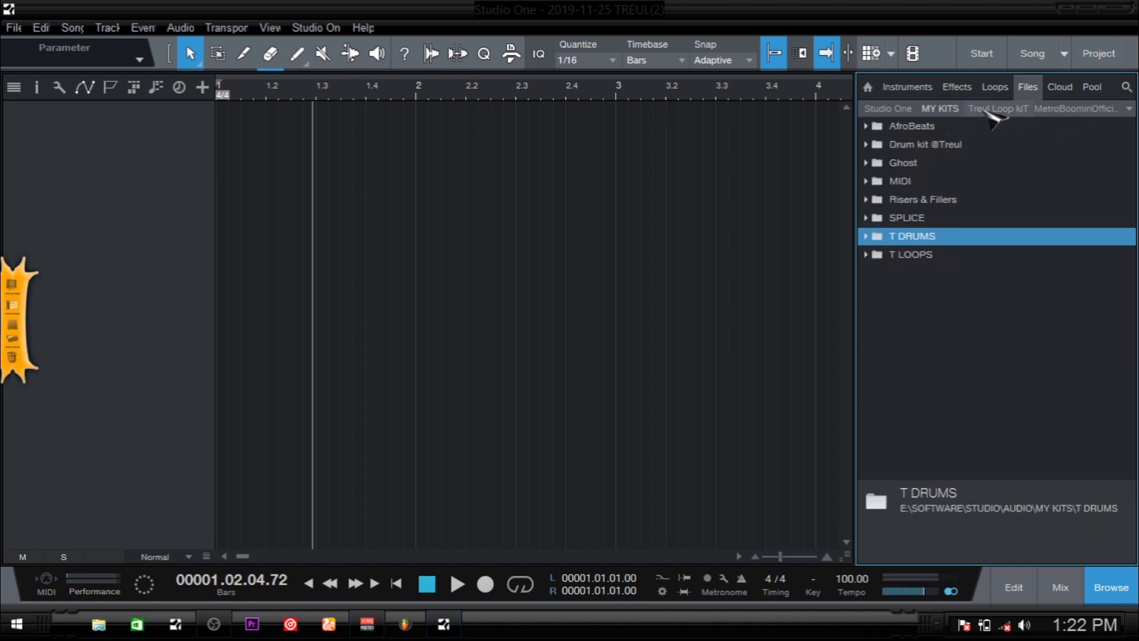
pyautogui.click(887, 109)
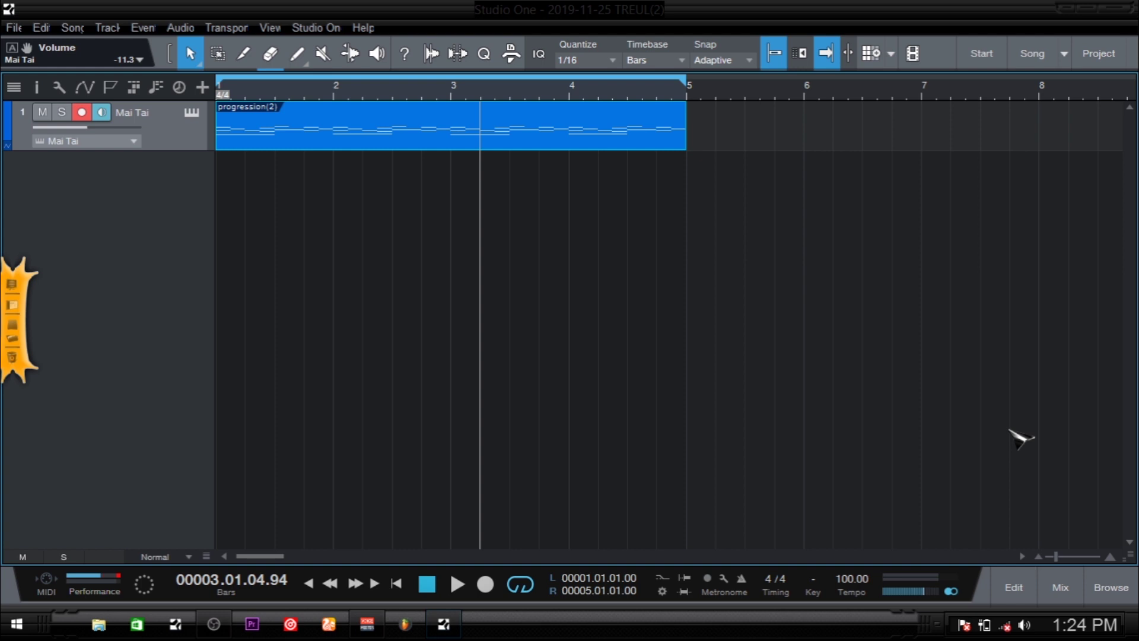
# Open the browser's Files listing and expand the MIDI folder
pyautogui.click(1107, 587)
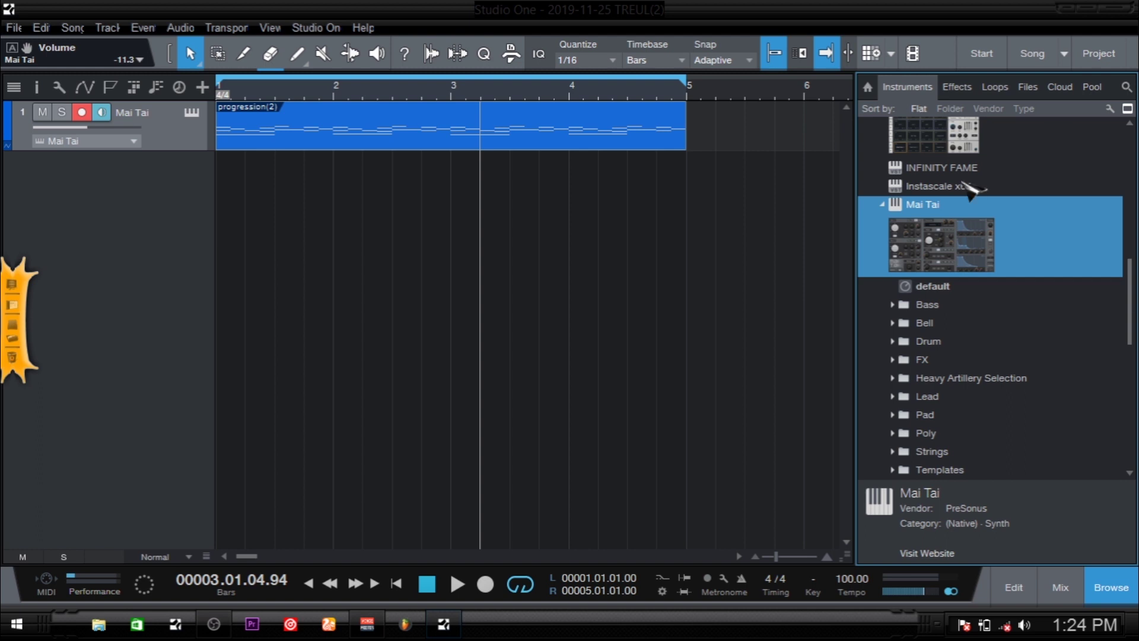
pyautogui.click(1027, 87)
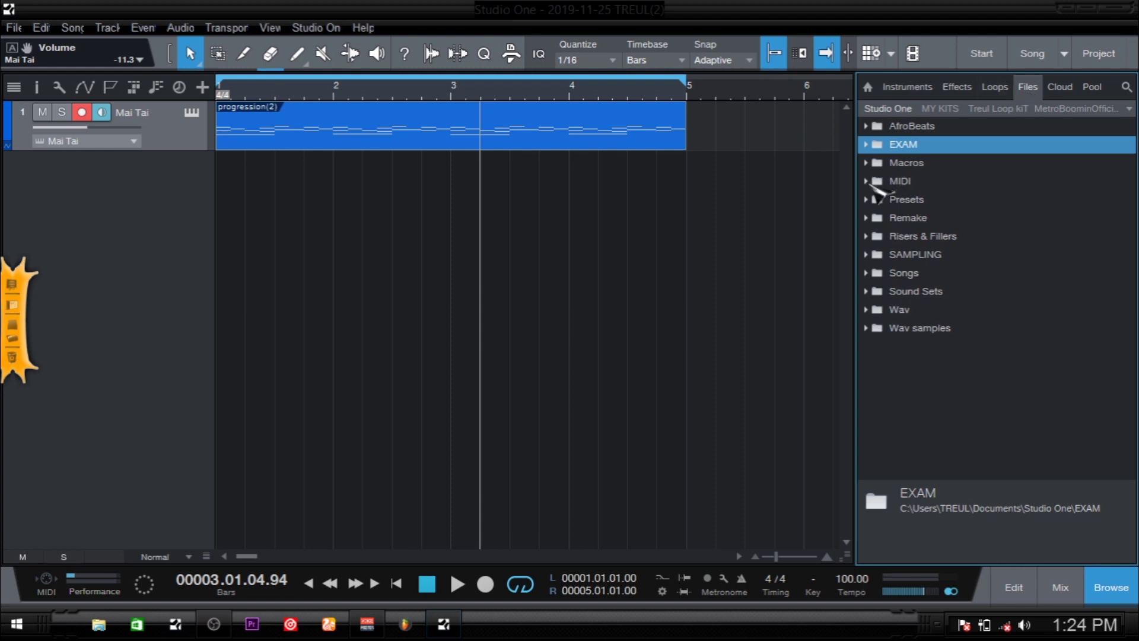
pyautogui.click(871, 184)
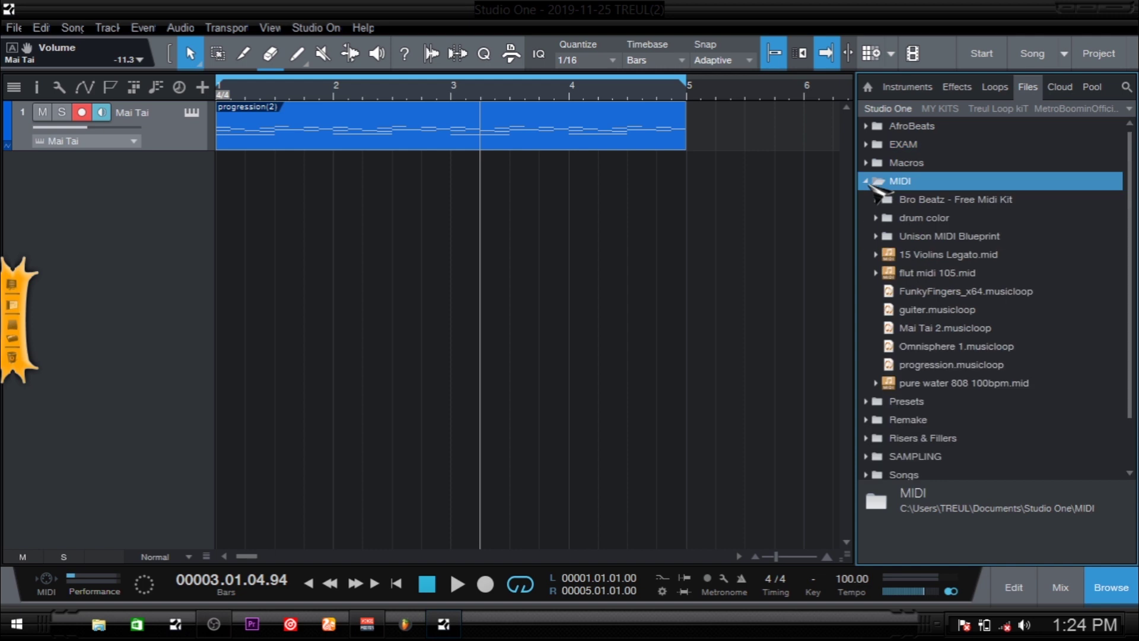
# Export the progression(2) clip as a MIDI file into the MIDI folder and select progression(2).mid
pyautogui.moveTo(463, 118); pyautogui.dragTo(906, 181)
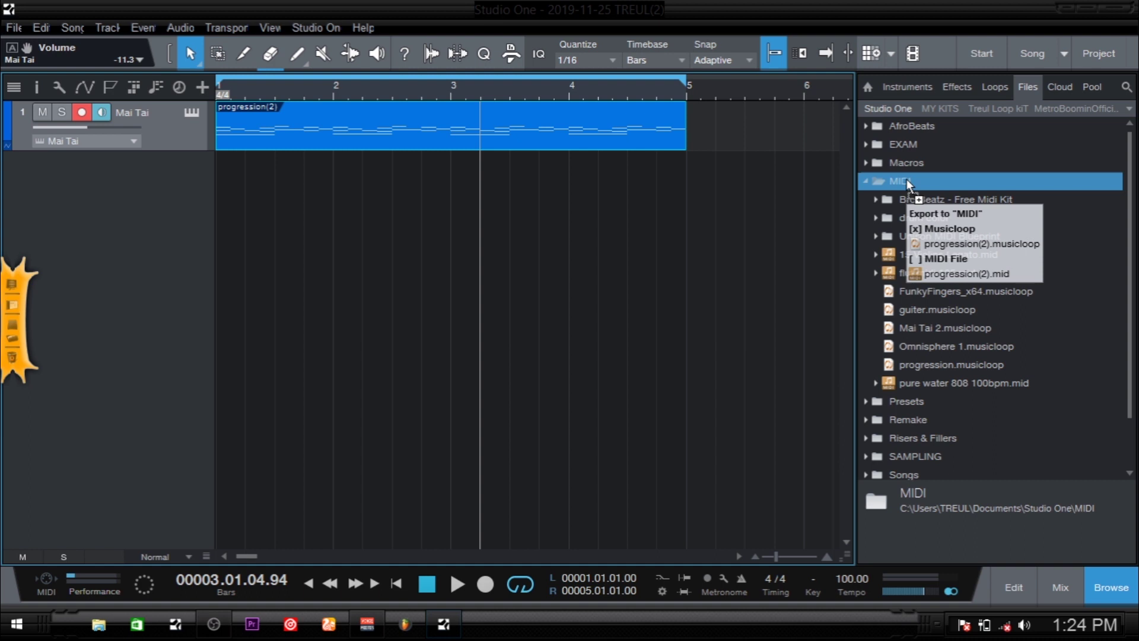
pyautogui.press('shift')
pyautogui.press('shift')
pyautogui.press('shift')
pyautogui.press('shift')
pyautogui.moveTo(906, 179); pyautogui.dragTo(906, 179)
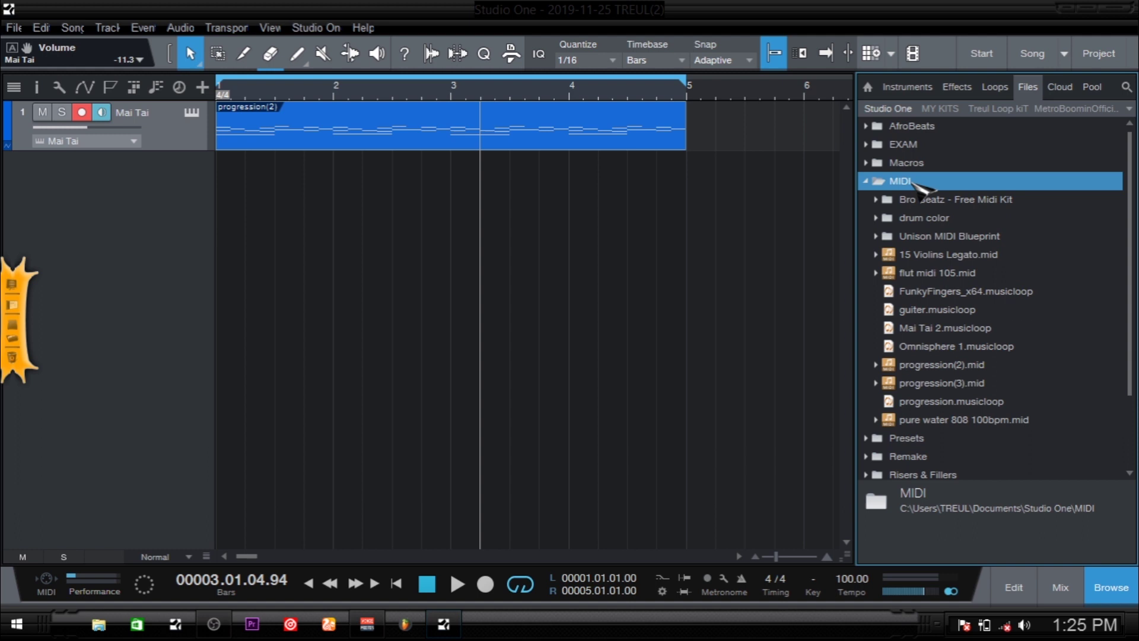
pyautogui.click(964, 384)
pyautogui.click(963, 366)
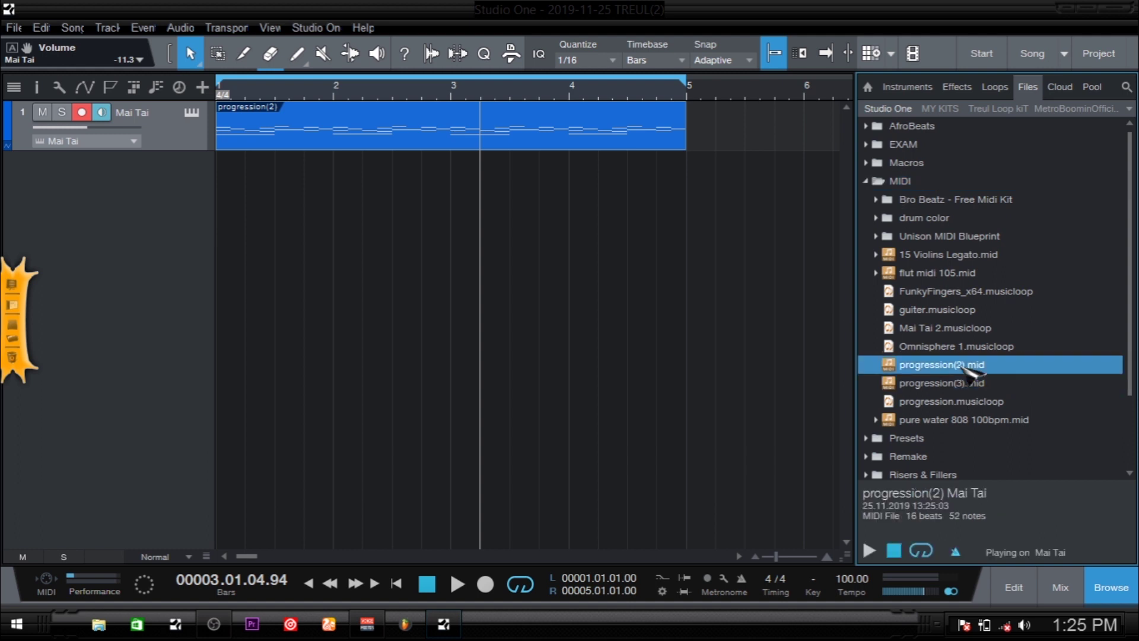